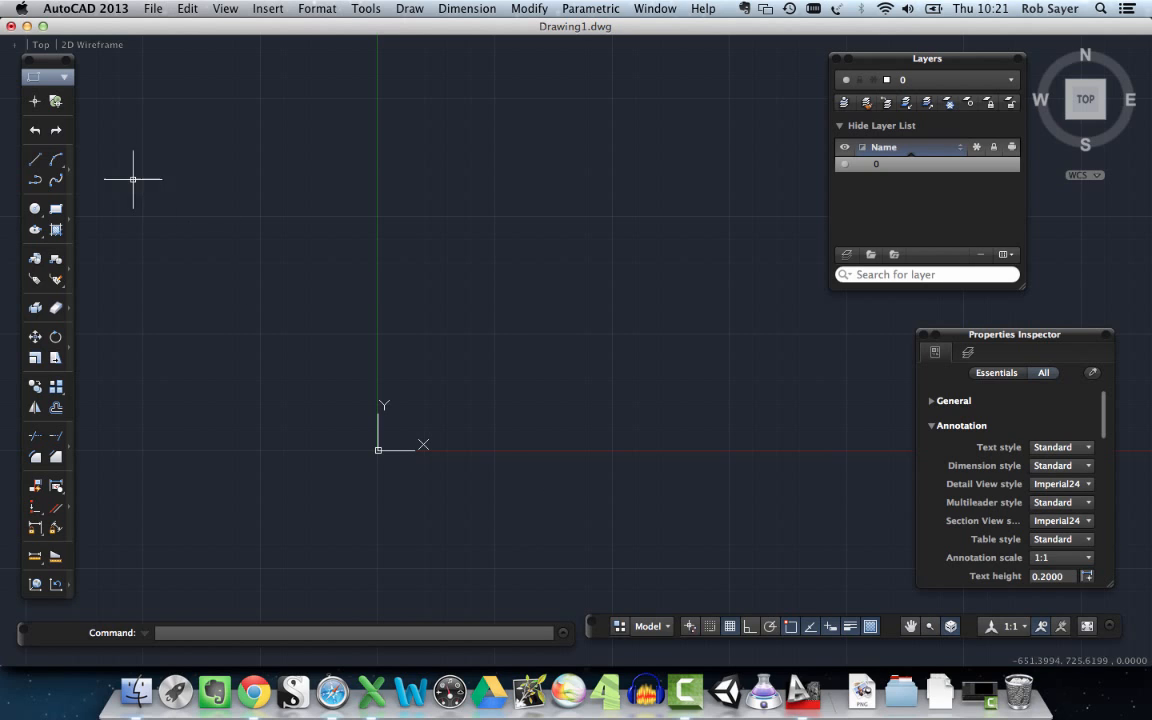
- Draw a single diagonal line rising from just above the origin towards the upper right of the drawing area
left_click(35, 158)
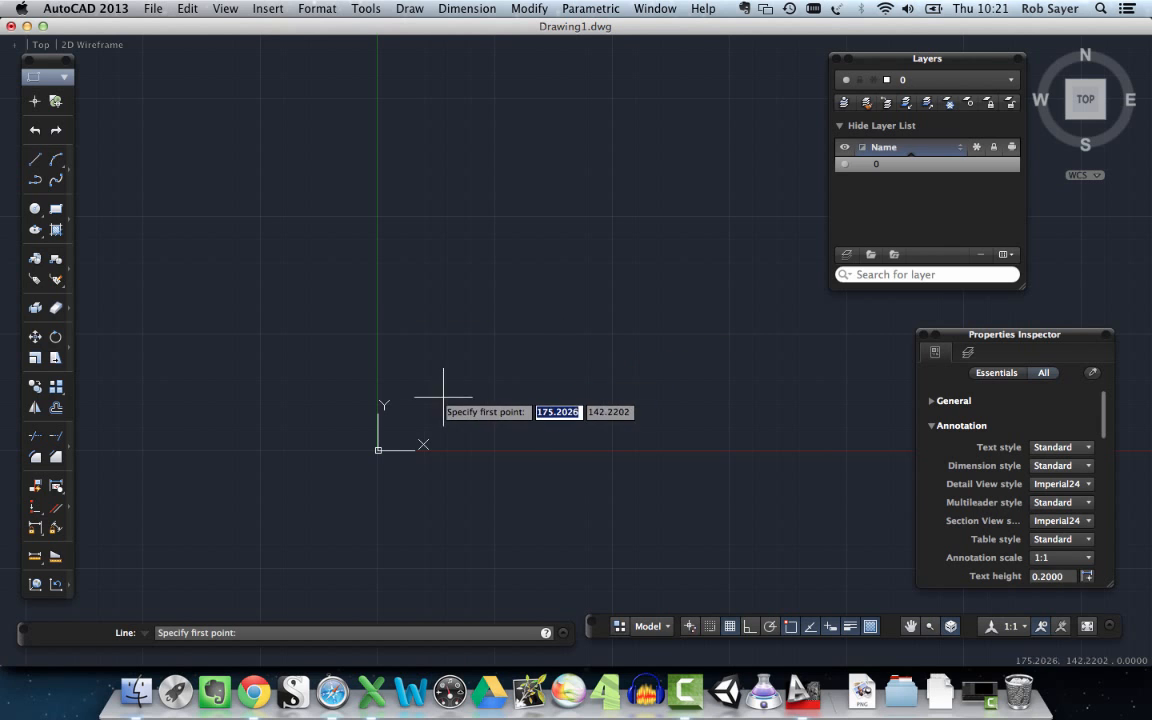
left_click(416, 353)
left_click(712, 216)
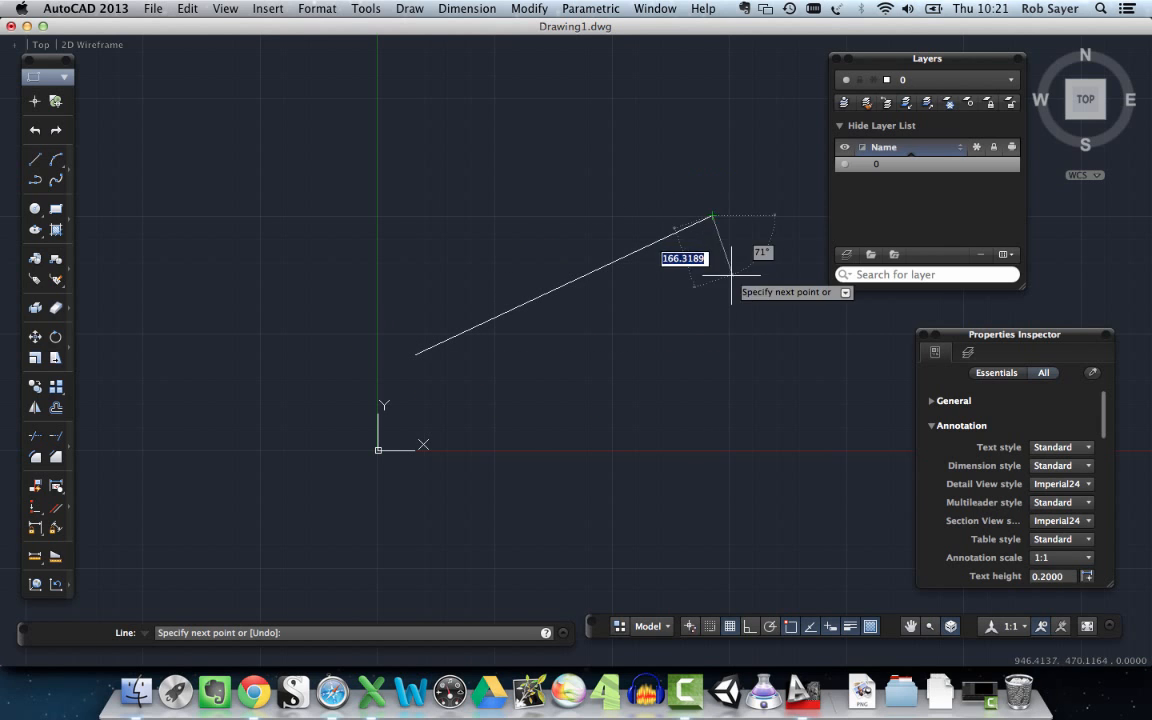
key("Escape")
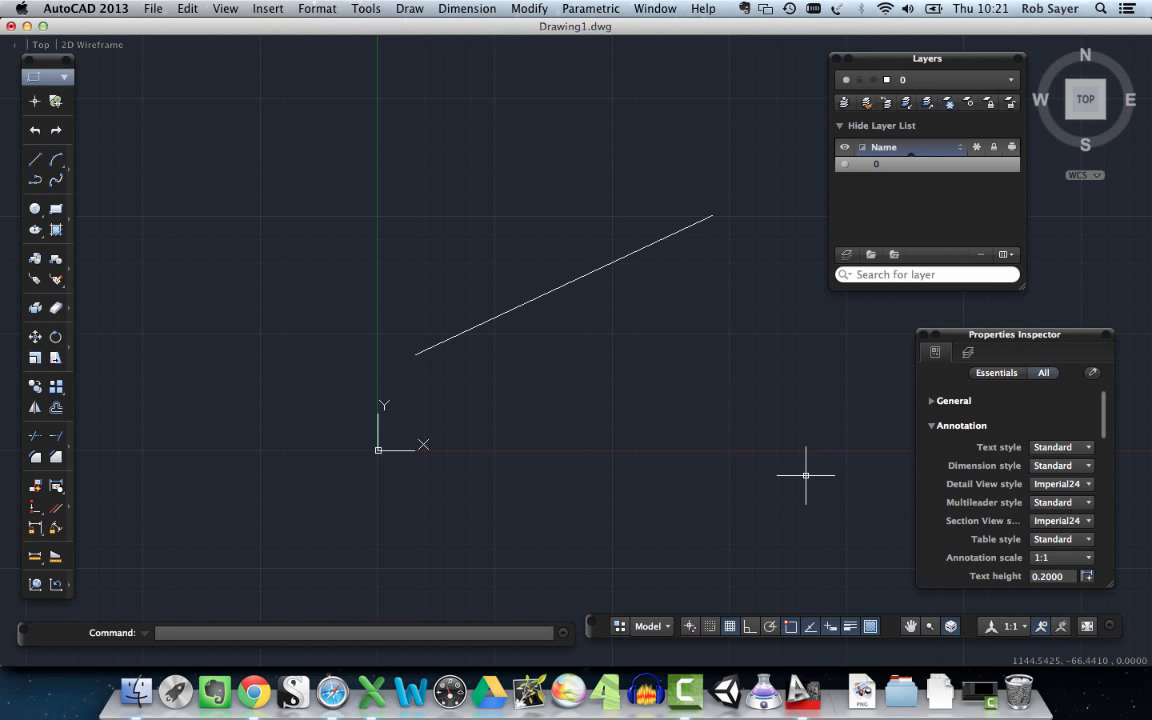
- Draw an open six-segment polyline above the diagonal line, curving clockwise with its ends left unconnected
left_click(35, 181)
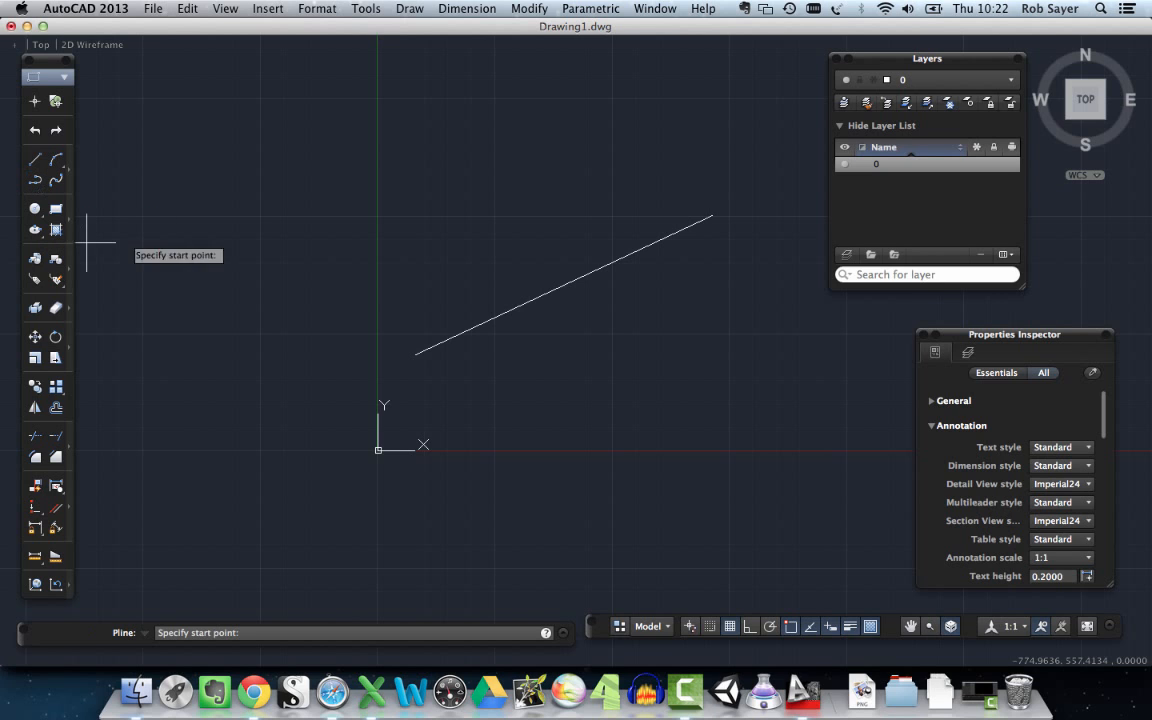
left_click(435, 263)
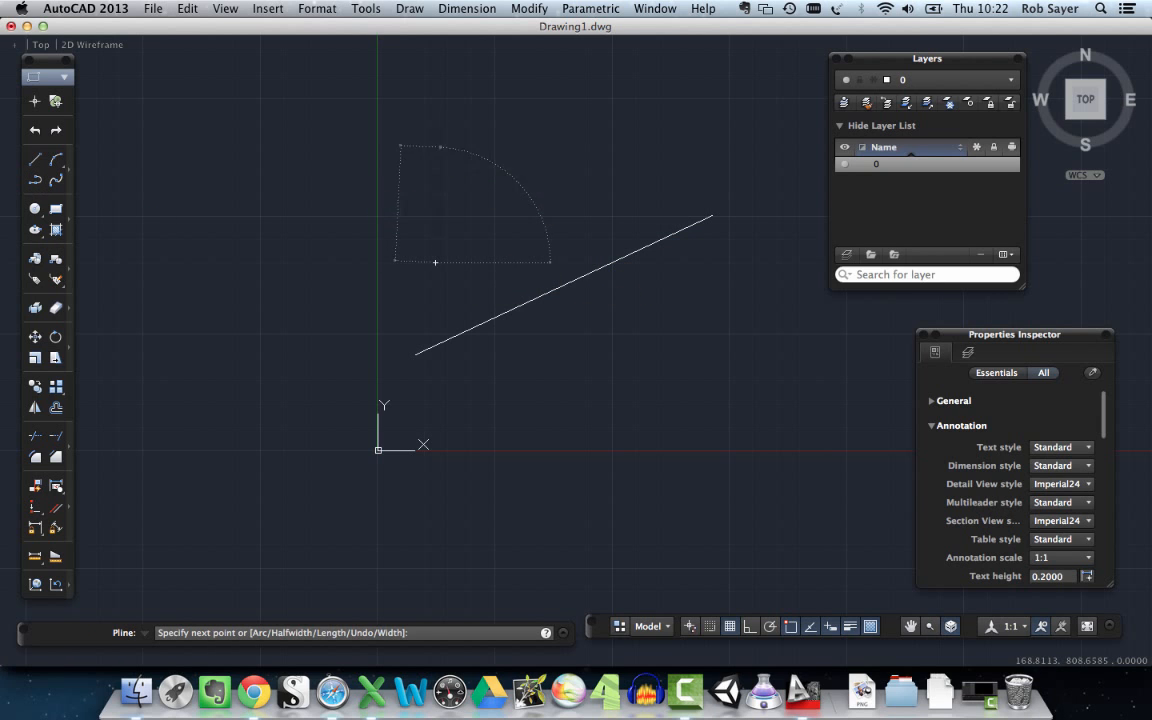
left_click(441, 148)
left_click(530, 129)
left_click(580, 163)
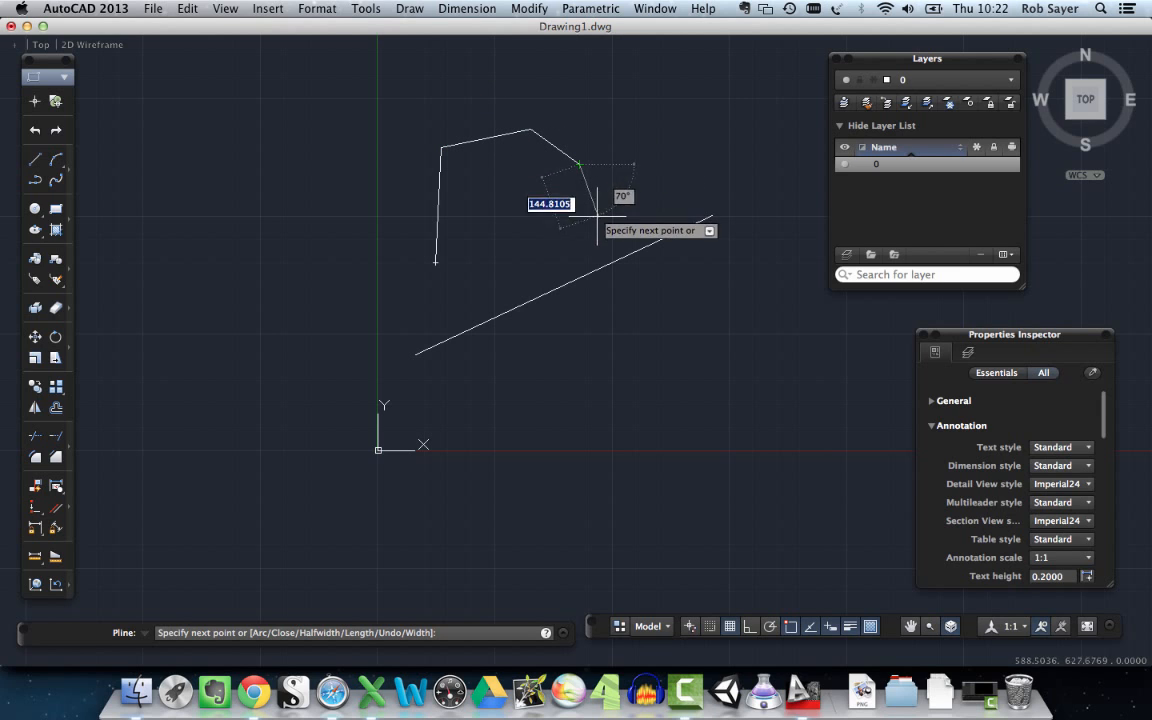
left_click(596, 212)
left_click(565, 266)
left_click(506, 266)
key("Return")
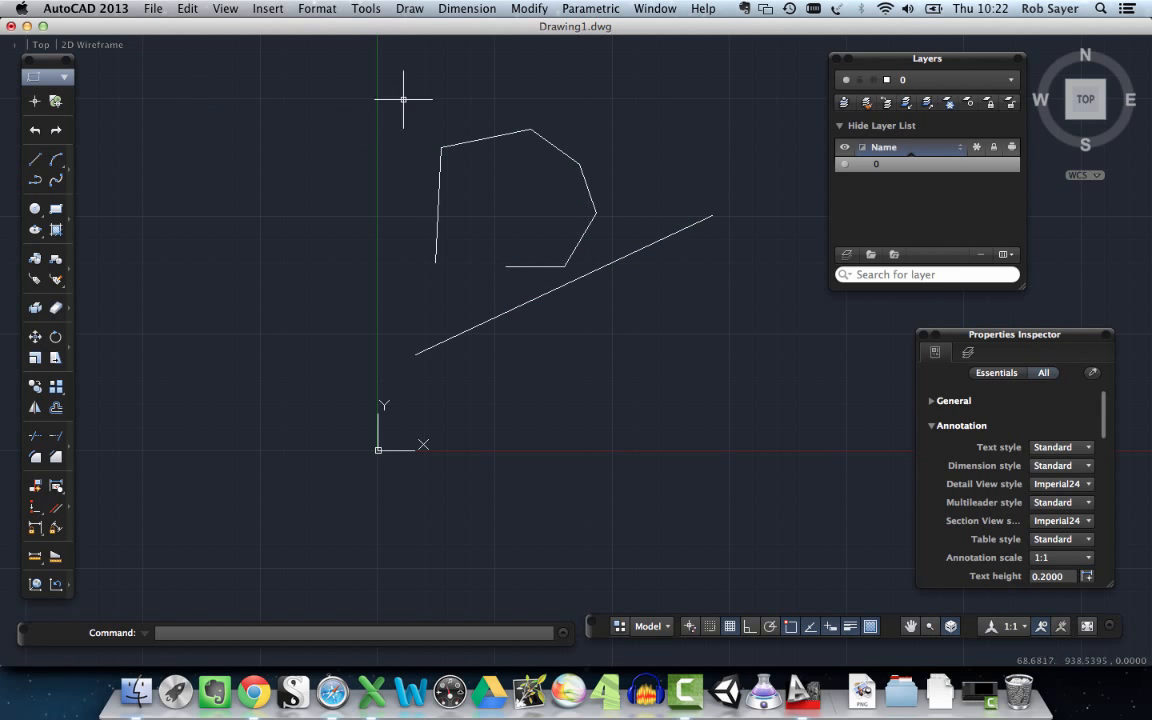
- Delete the open polyline as one object and delete the diagonal line
left_click(493, 138)
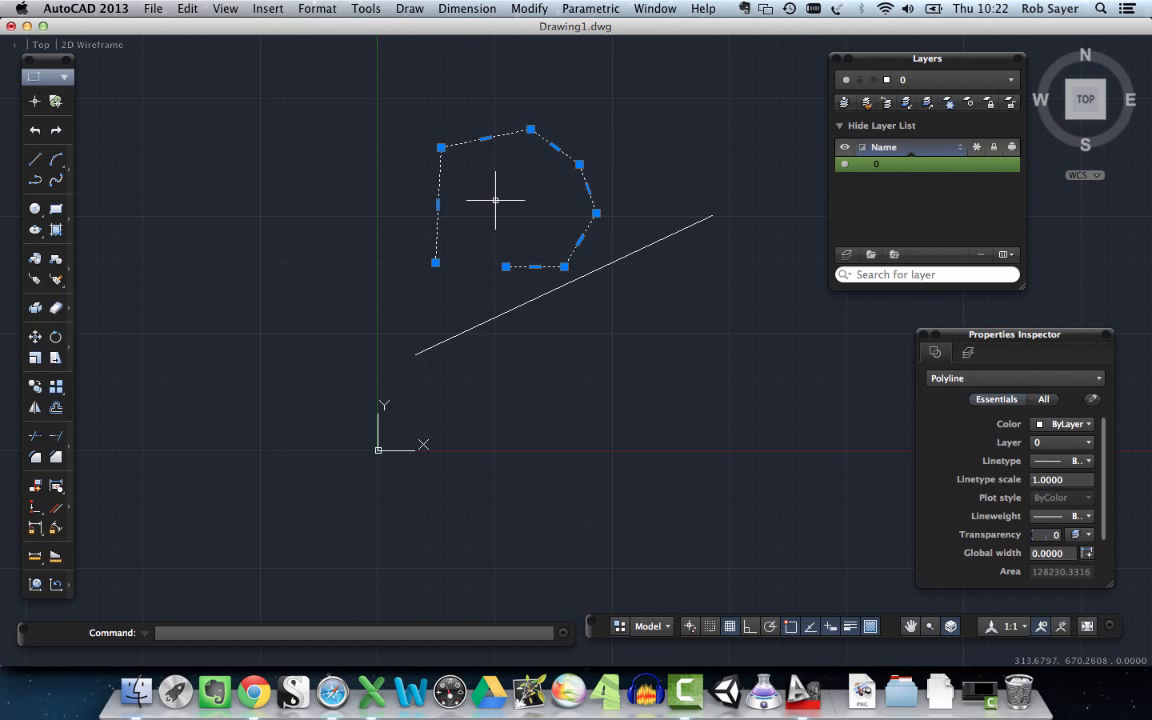
key("Delete")
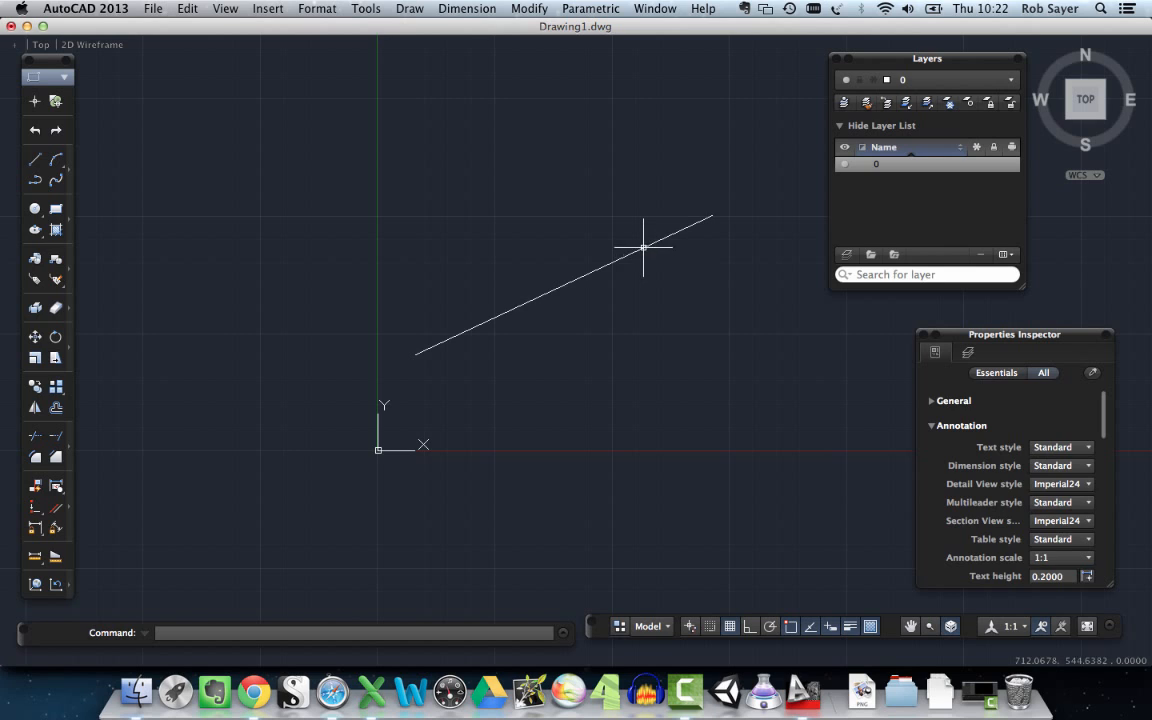
left_click(643, 246)
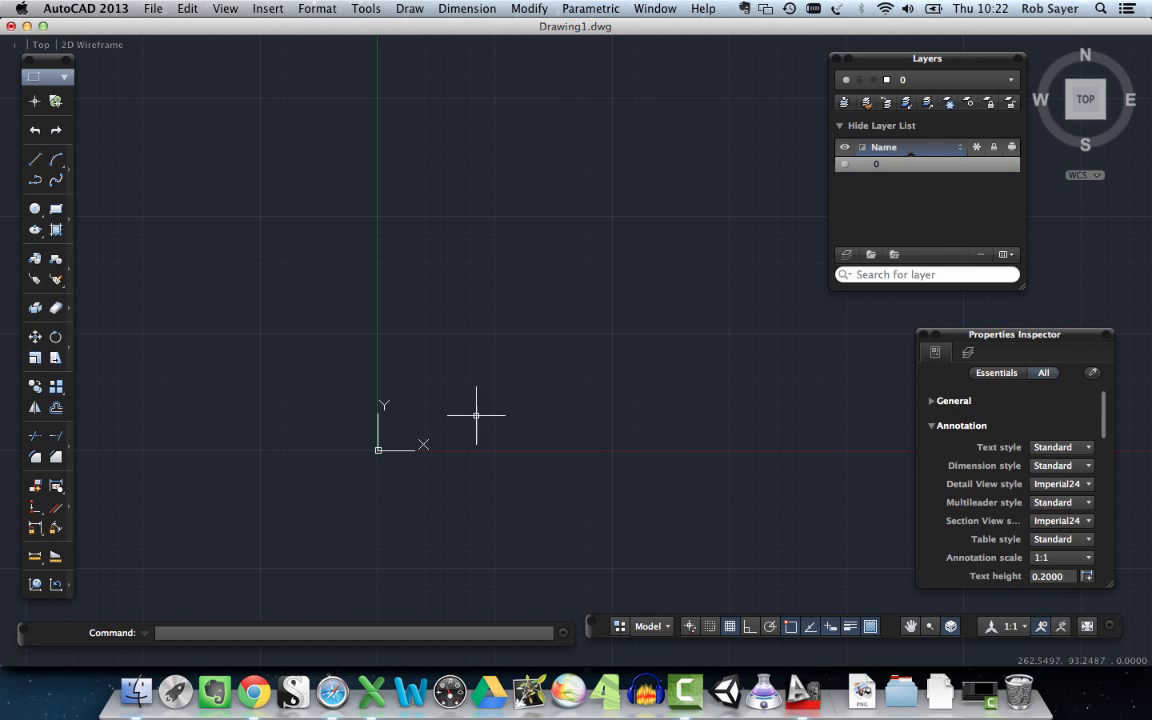
- Draw an open clockwise chain of seven connected straight segments with the Line command above the origin
left_click(34, 159)
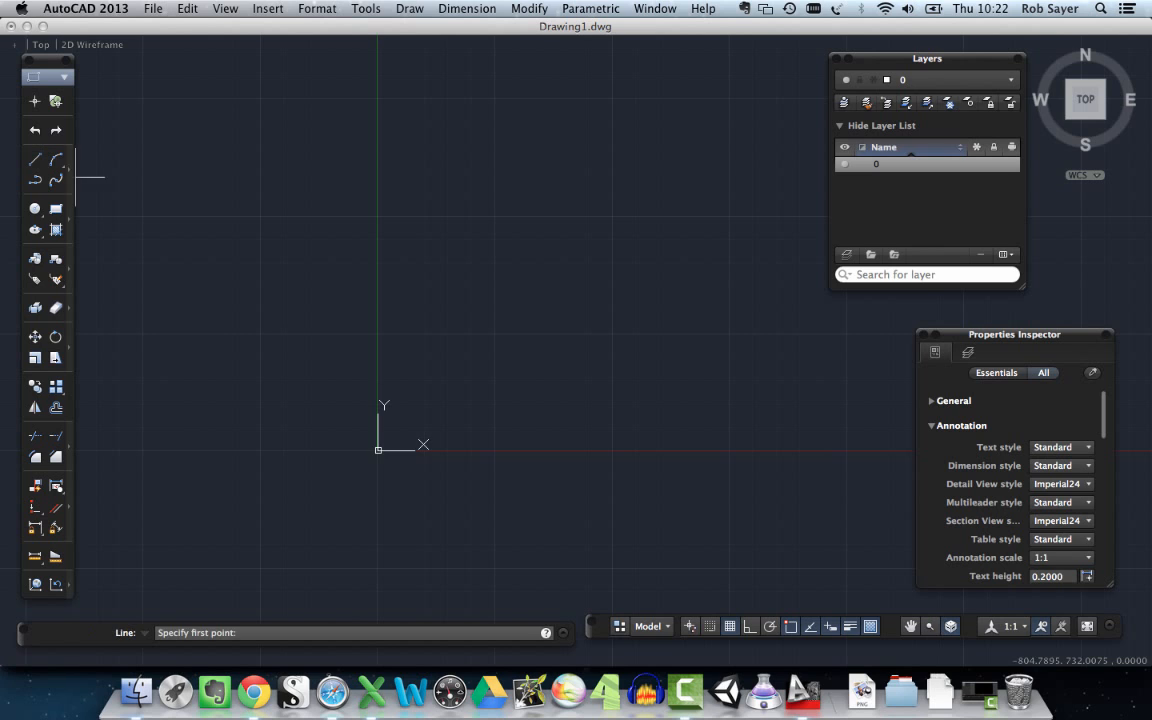
left_click(407, 315)
left_click(449, 213)
left_click(541, 196)
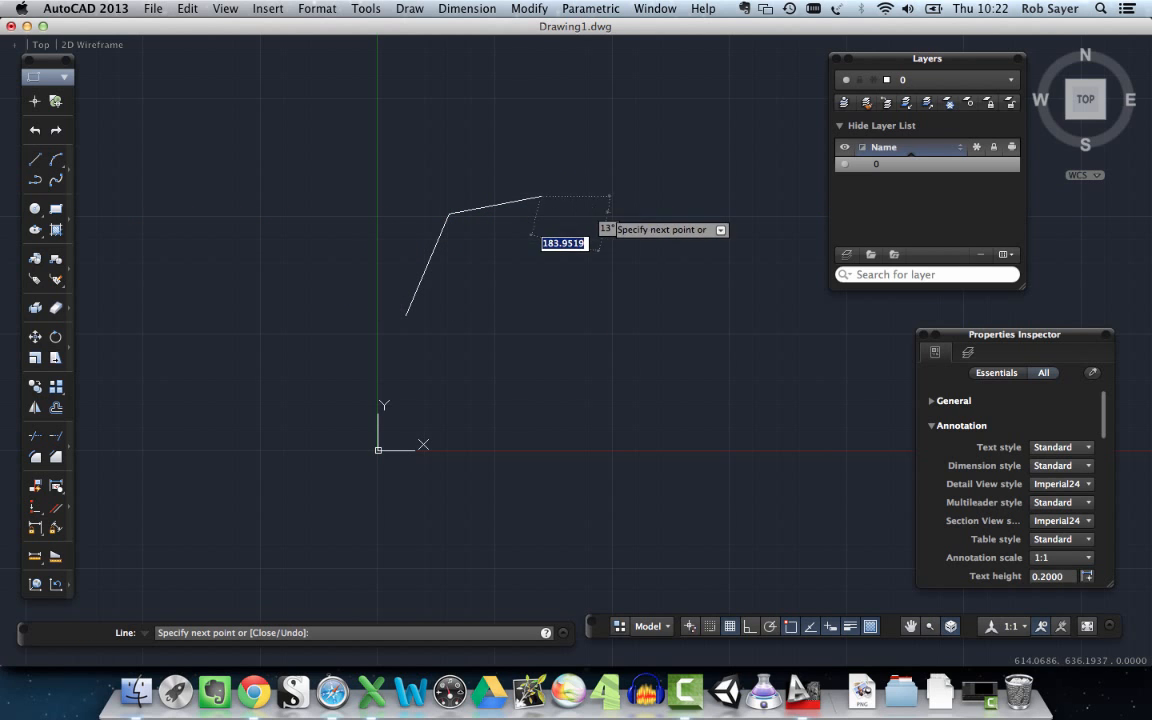
left_click(608, 212)
left_click(632, 290)
left_click(593, 353)
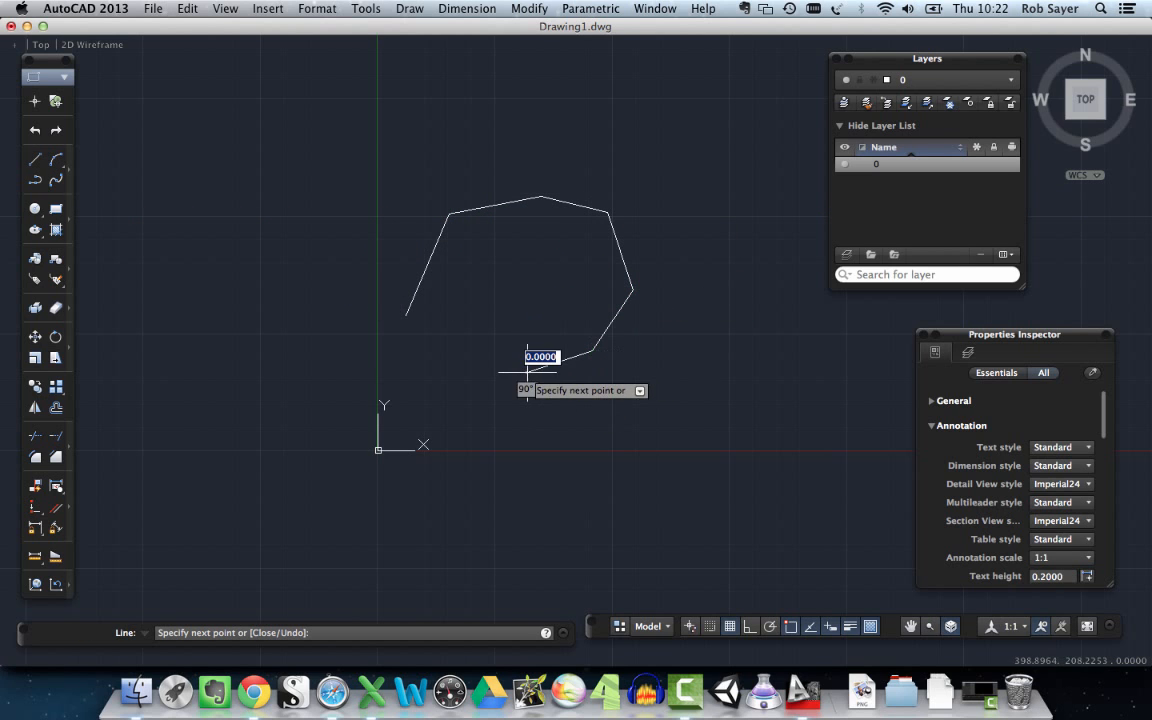
left_click(489, 350)
key("Return")
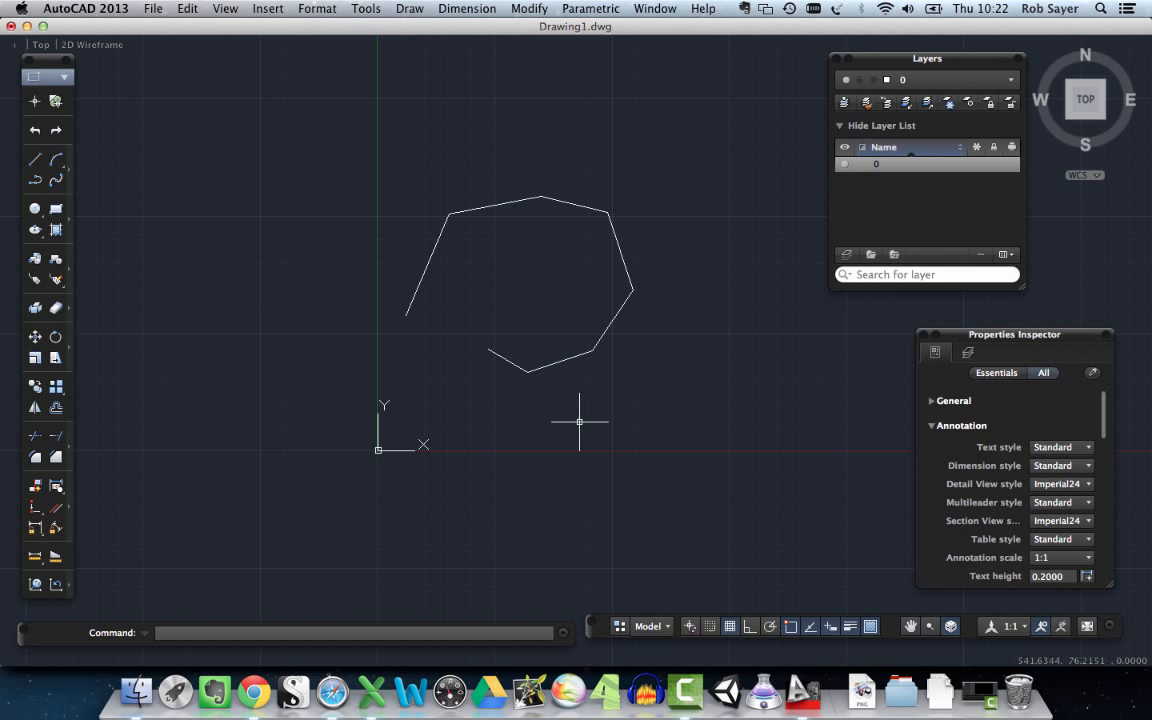
- Individually delete the steep upper-right segment and the bottom segment of the line chain
left_click(432, 246)
left_click(478, 209)
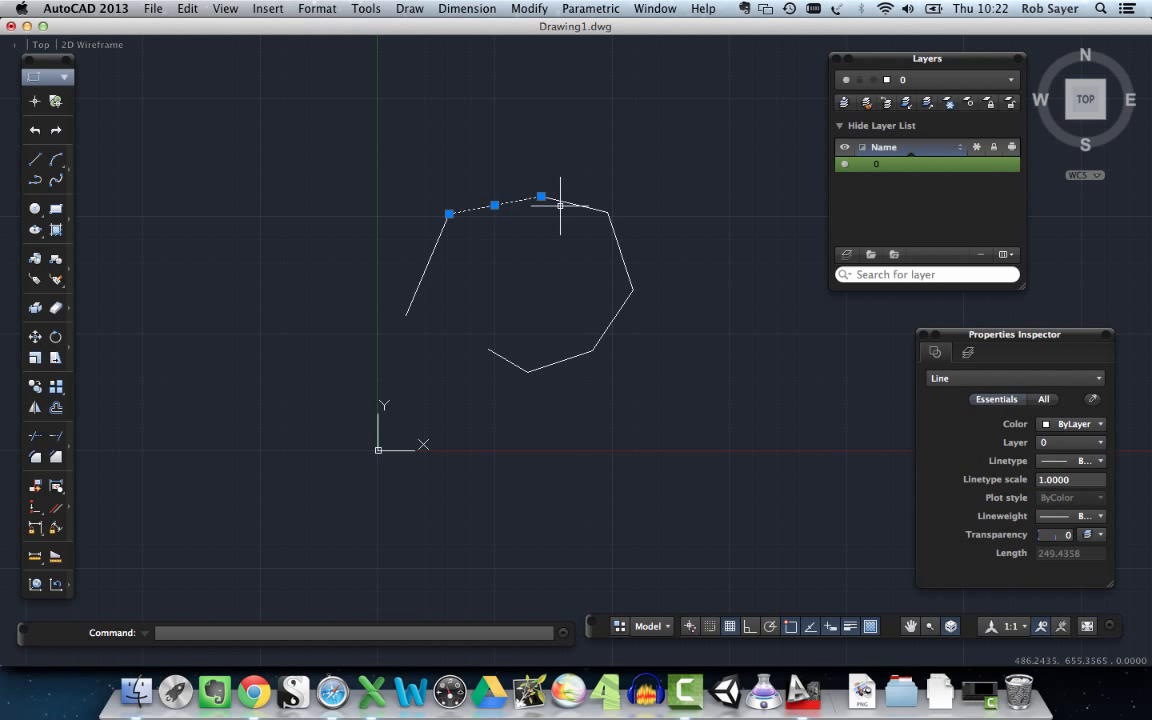
left_click(573, 203)
left_click(619, 243)
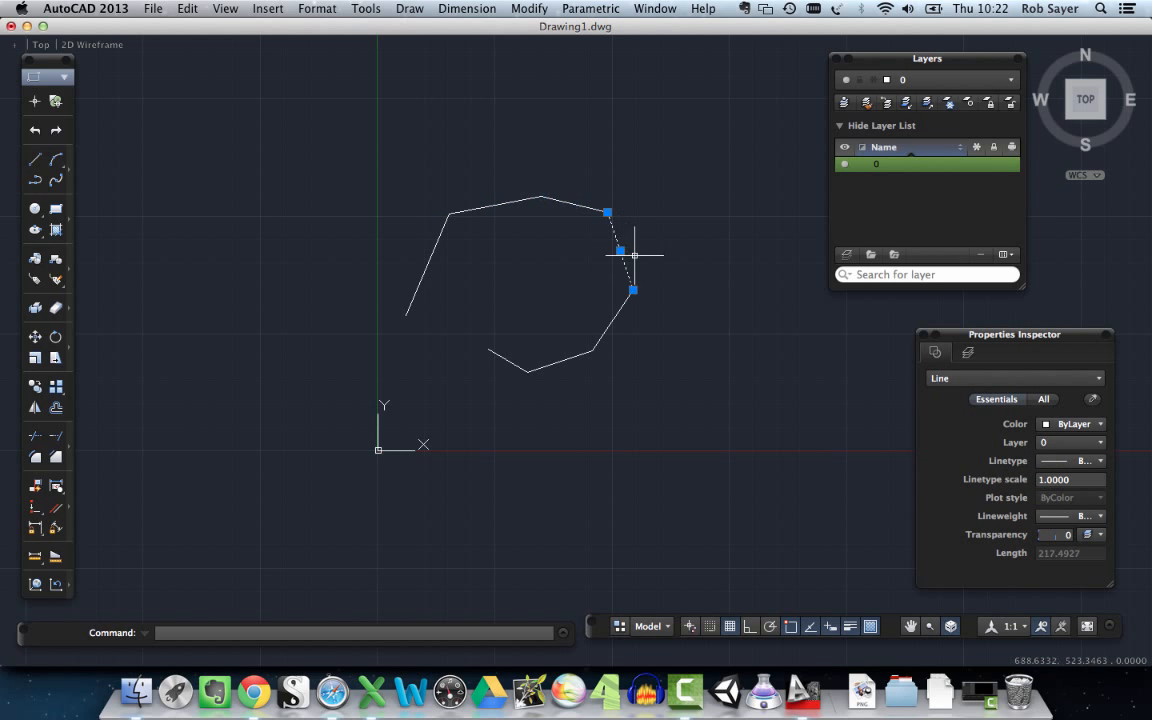
key("Delete")
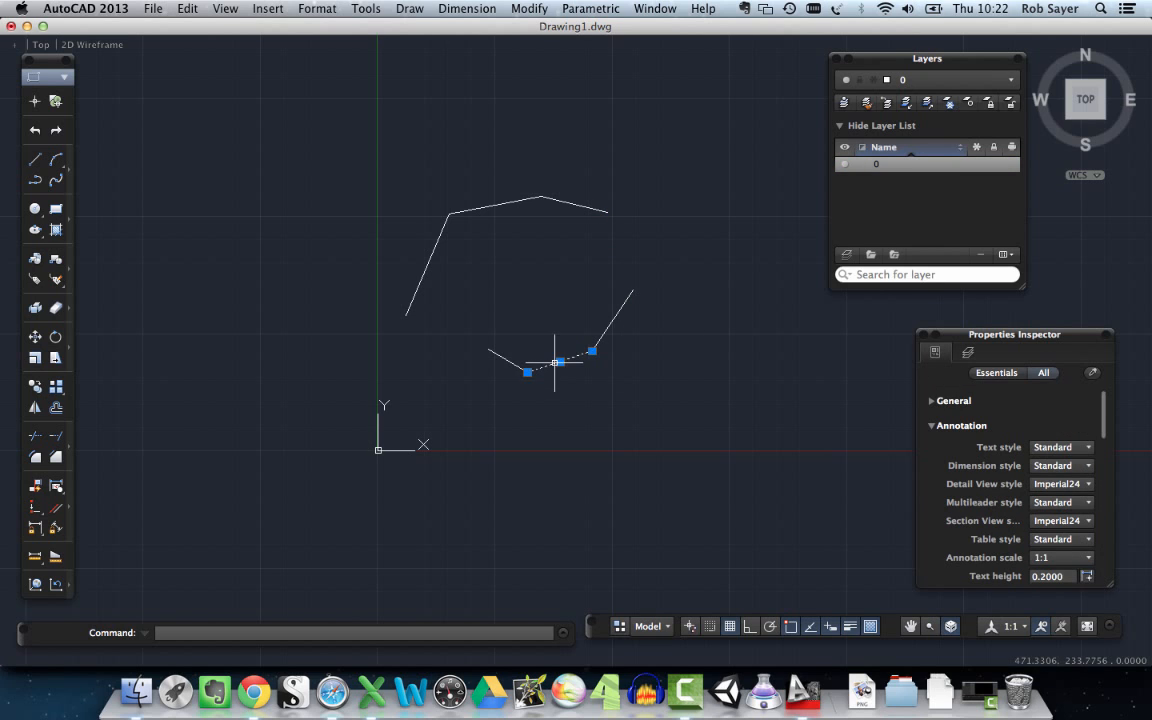
key("Delete")
- Delete all remaining segments of the line chain together with a crossing selection
left_click(609, 381)
left_click(403, 153)
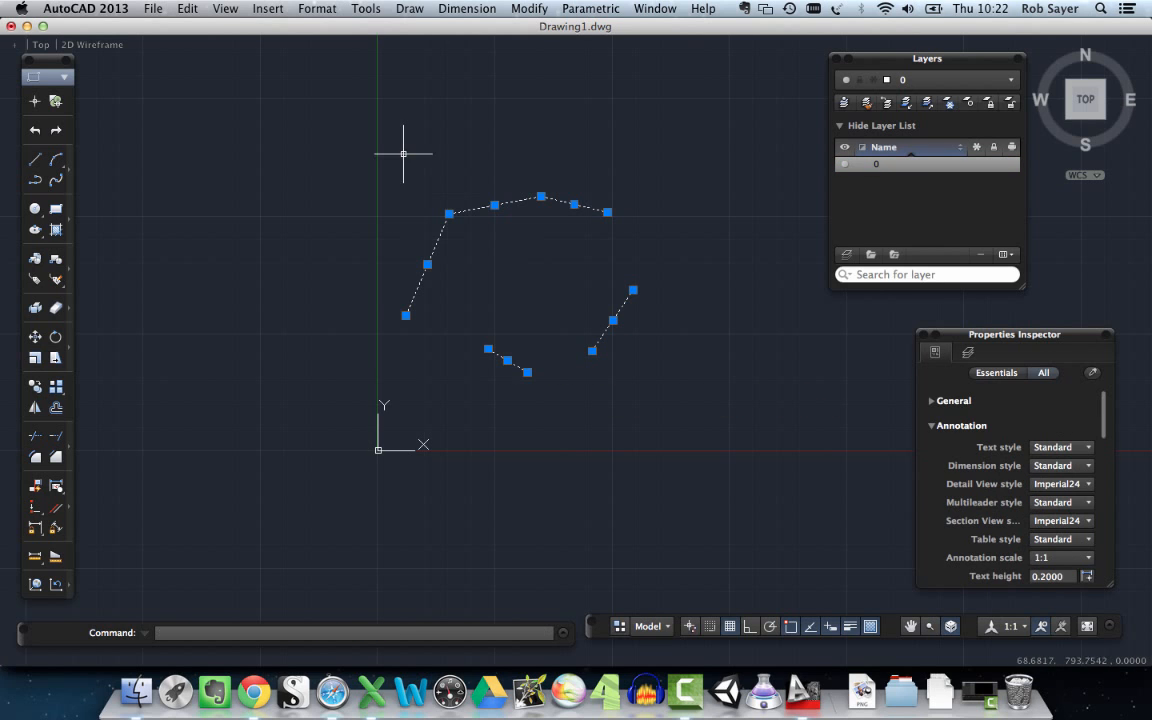
key("Delete")
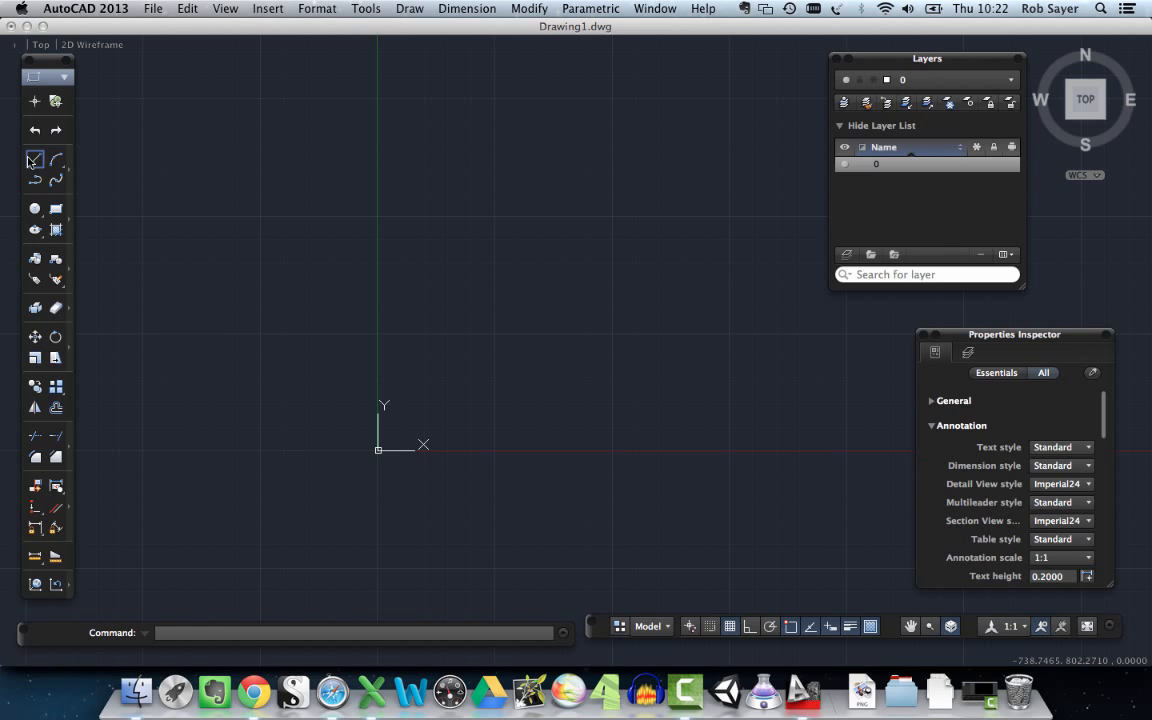
- Draw a new open chain of six line segments running clockwise above the origin and ending in a short bottom segment
left_click(35, 159)
left_click(388, 262)
left_click(434, 175)
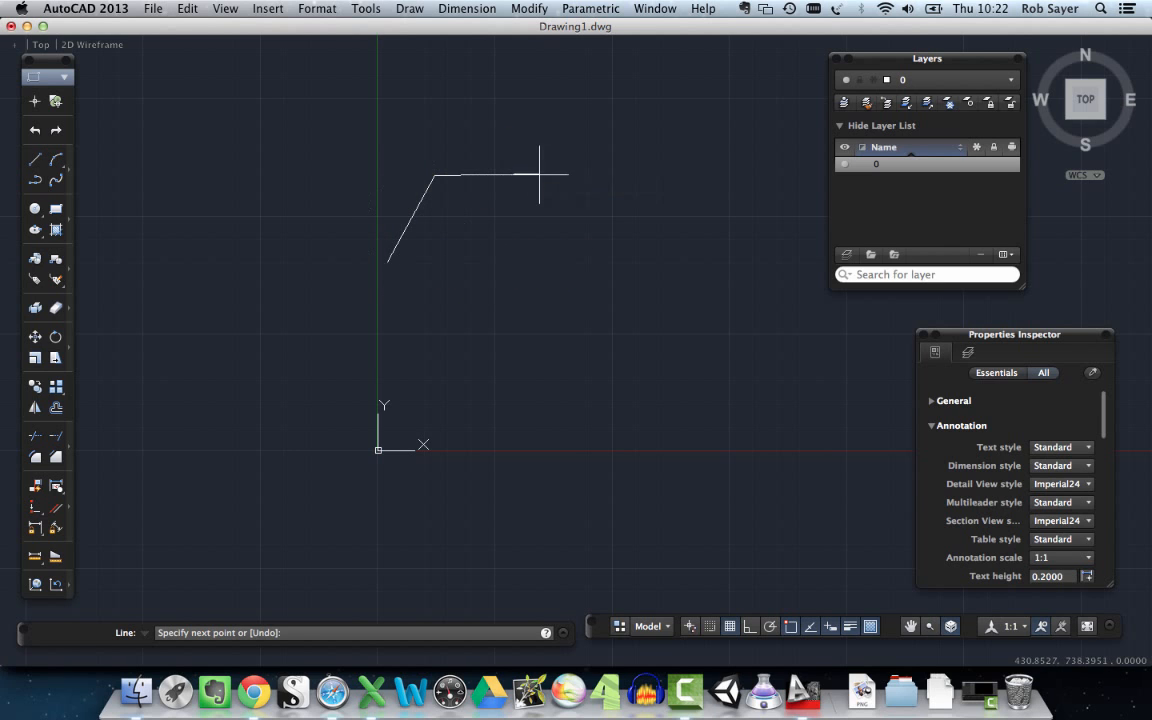
left_click(540, 174)
left_click(622, 183)
left_click(630, 258)
left_click(600, 366)
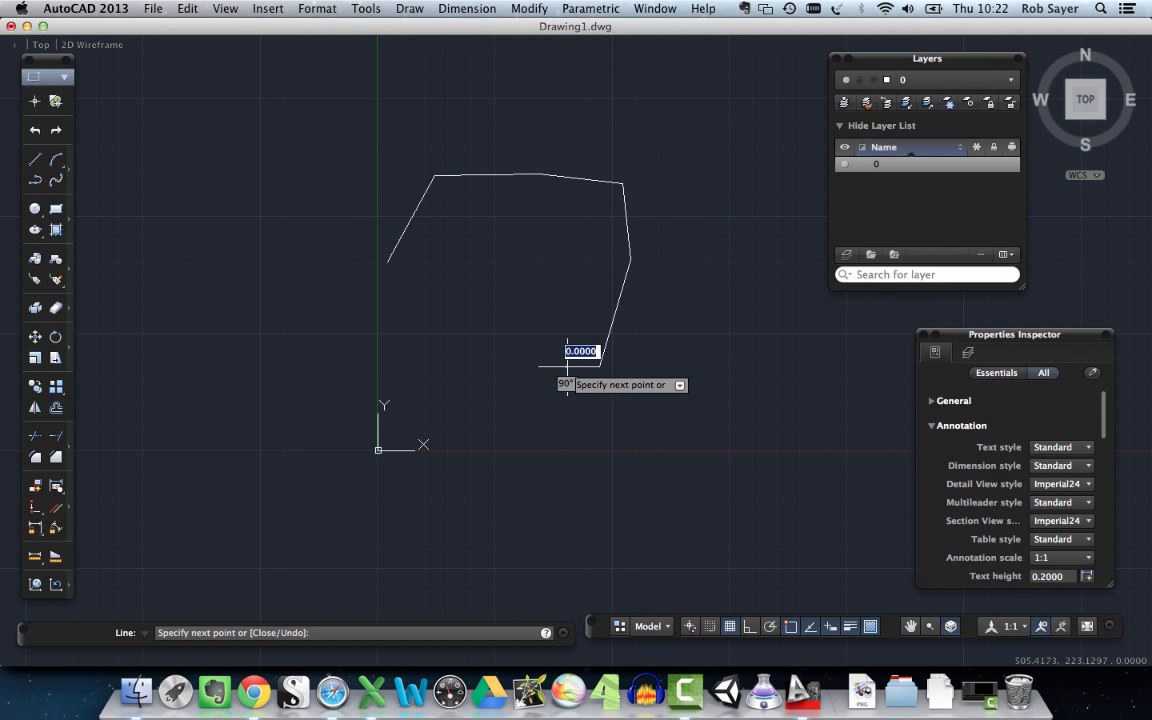
key("Return")
- Delete the long lower-right segment and the short bottom segment of the line chain
left_click(613, 333)
left_click(613, 338)
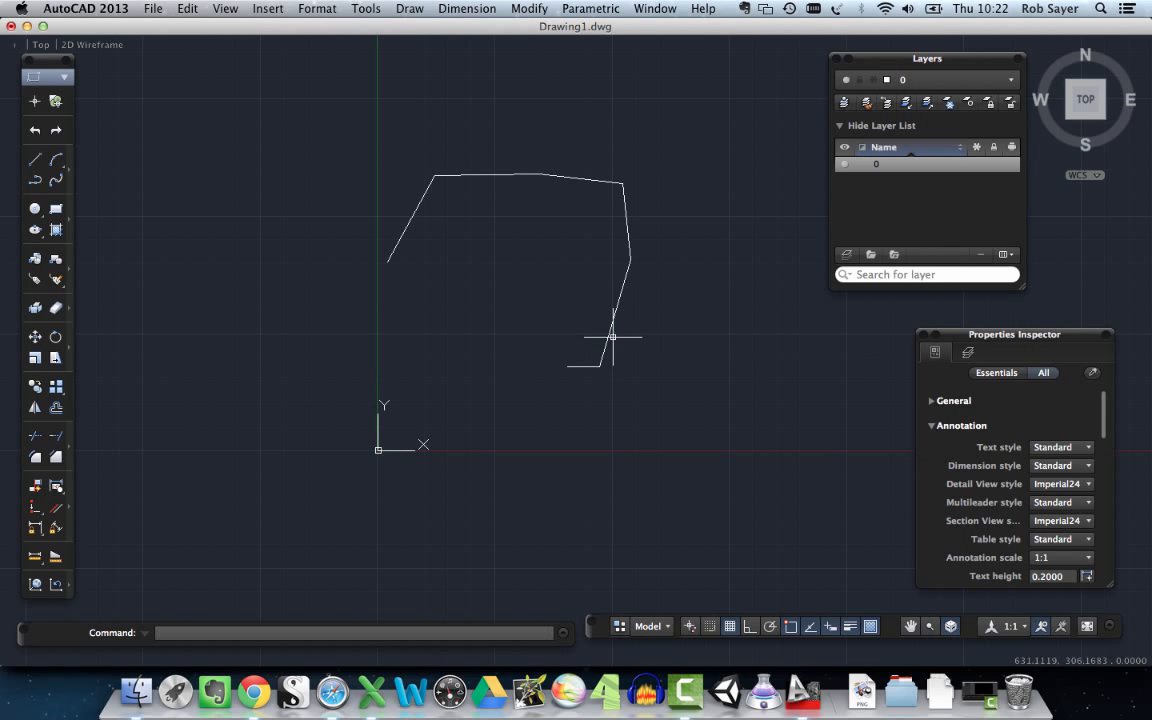
left_click(612, 325)
key("Delete")
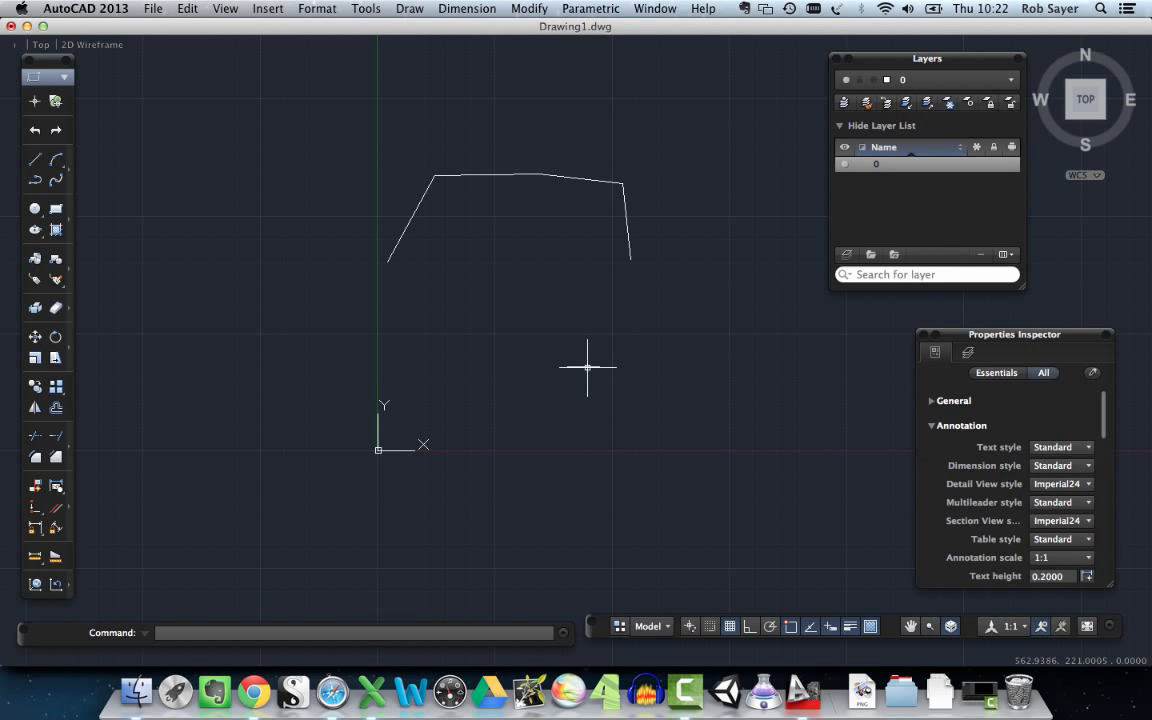
- Delete the four remaining line segments together by enclosing them in a selection window
left_click(334, 77)
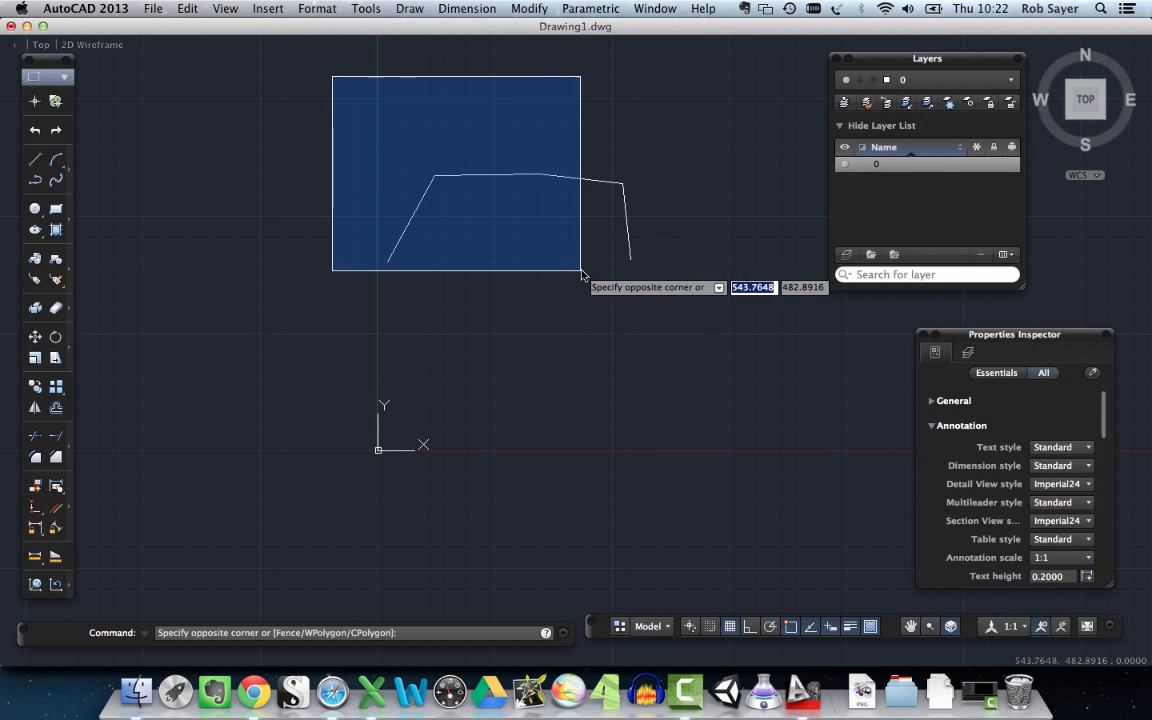
left_click(641, 309)
key("Delete")
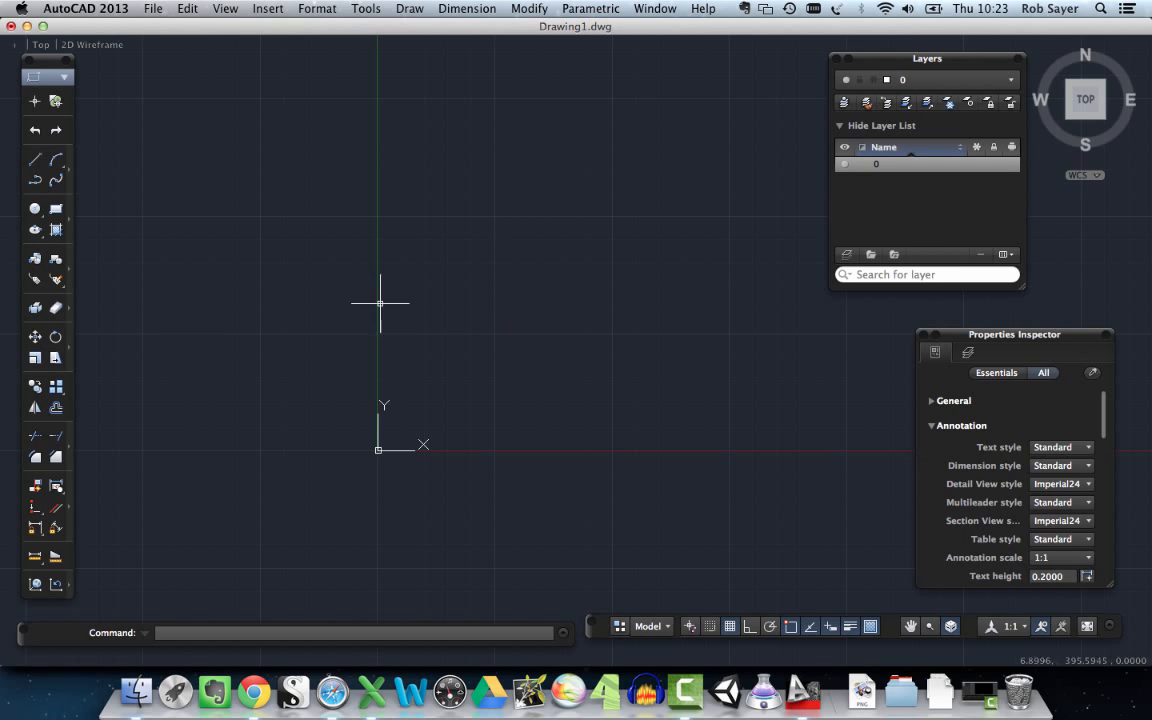
- Draw a long, freehand near-vertical line parallel to the Y axis and delete it
left_click(35, 159)
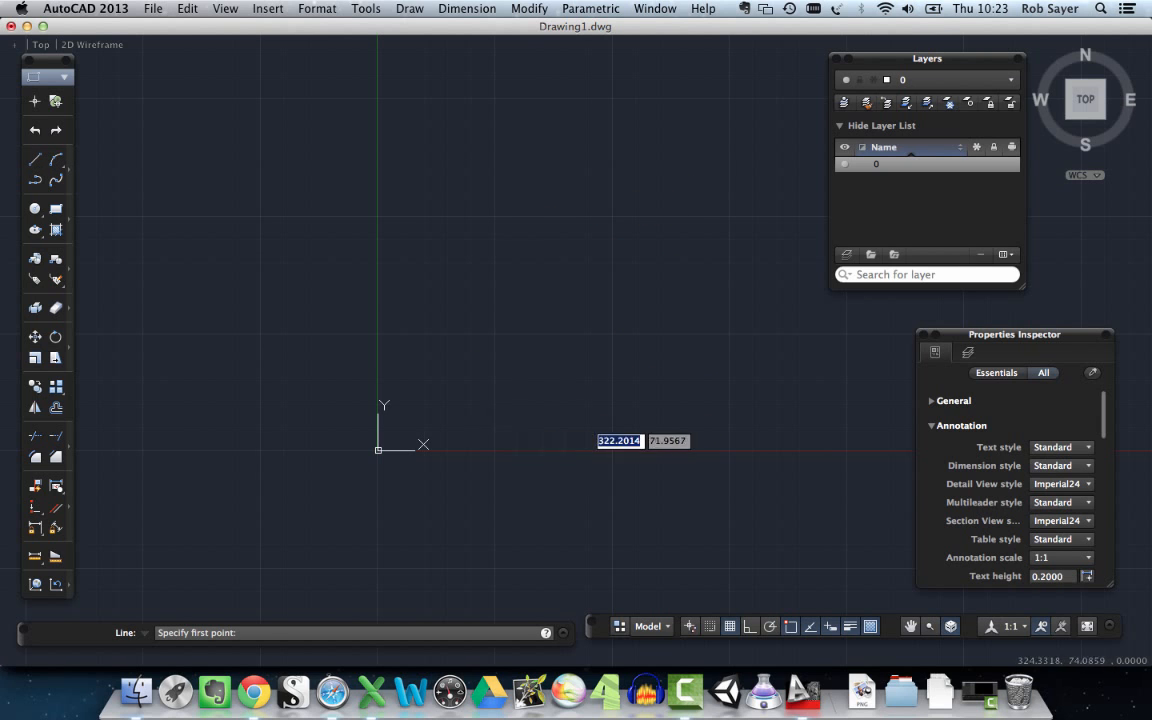
left_click(499, 421)
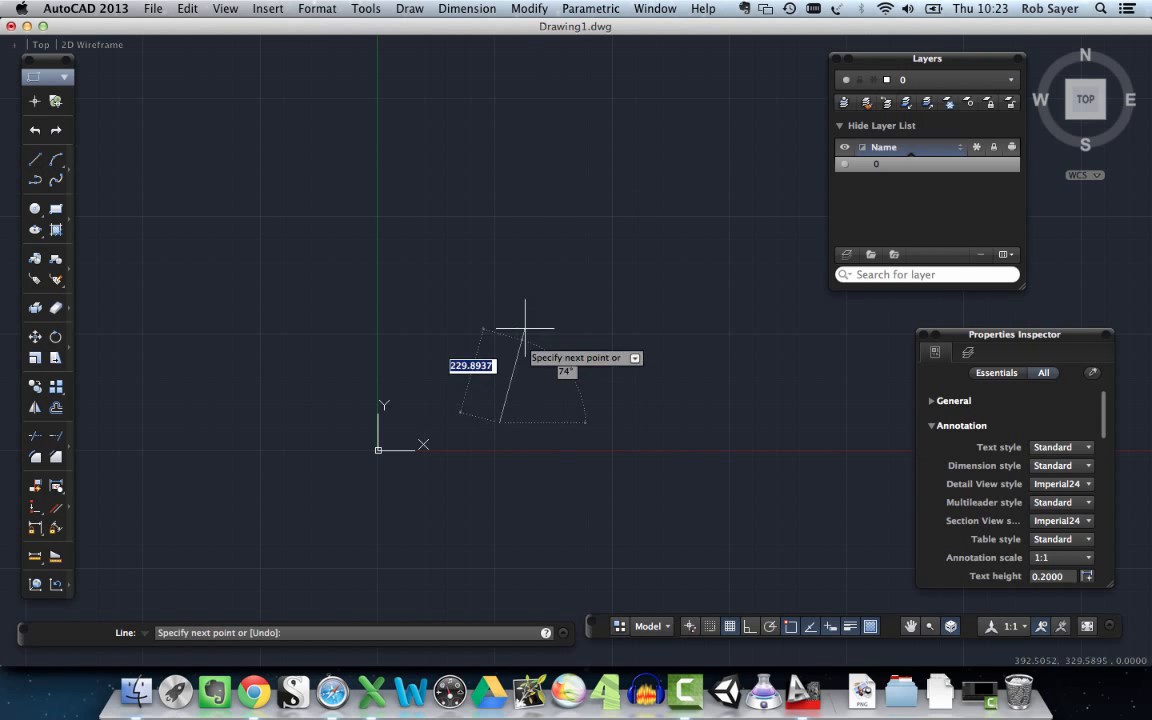
left_click(500, 127)
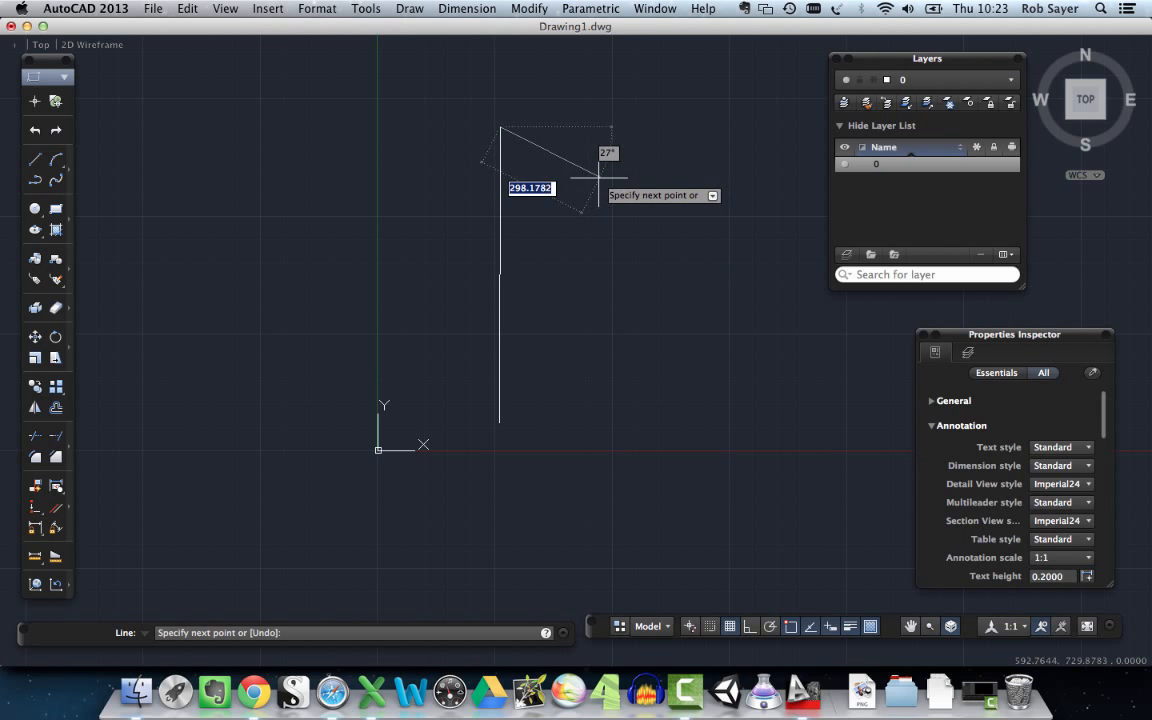
key("Return")
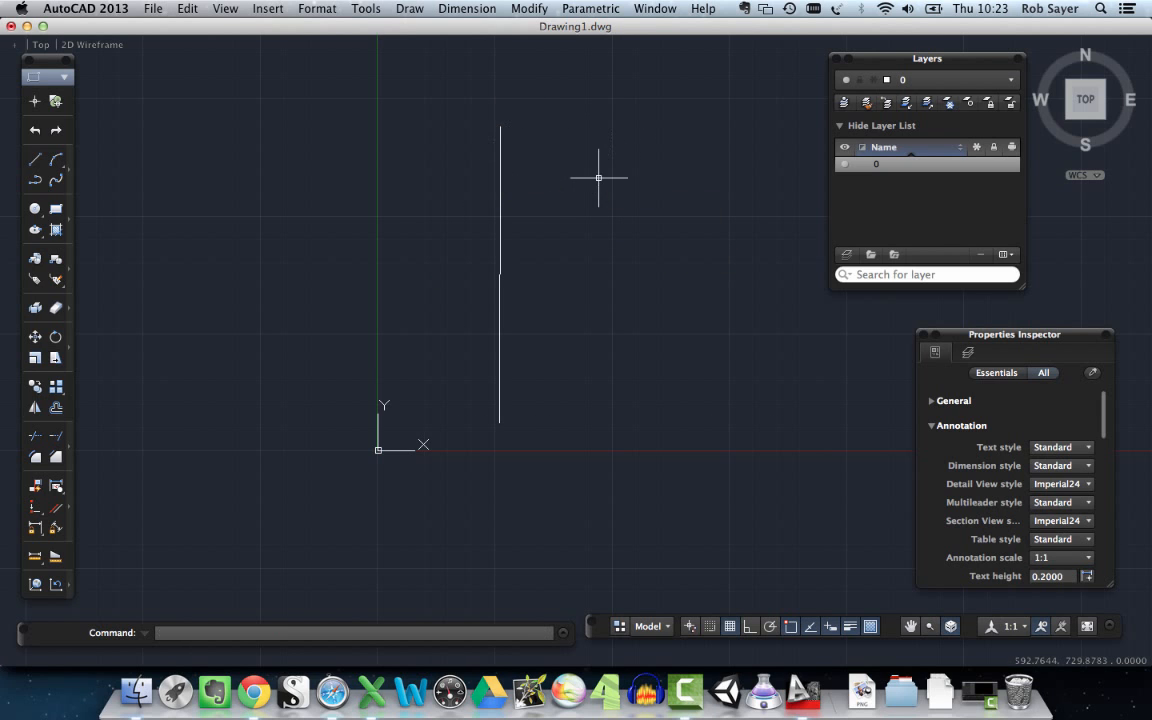
left_click(500, 168)
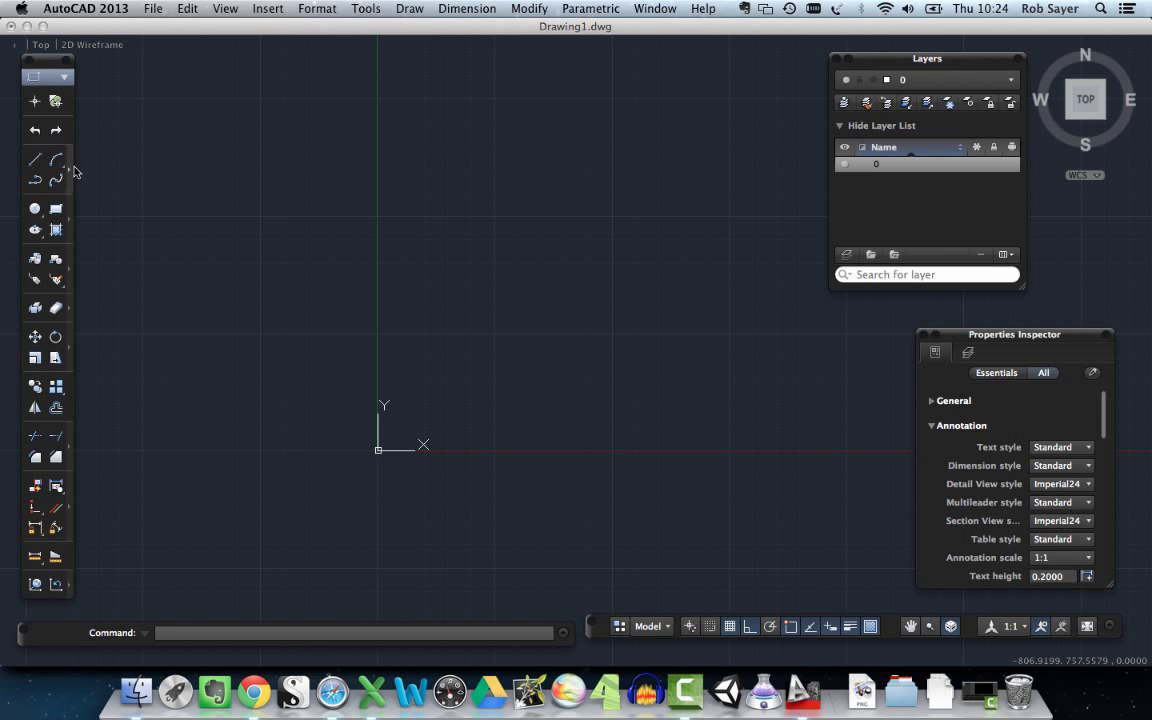
- Draw an exactly horizontal line in the upper part of the drawing area, constrained by Ortho mode
left_click(35, 160)
left_click(503, 131)
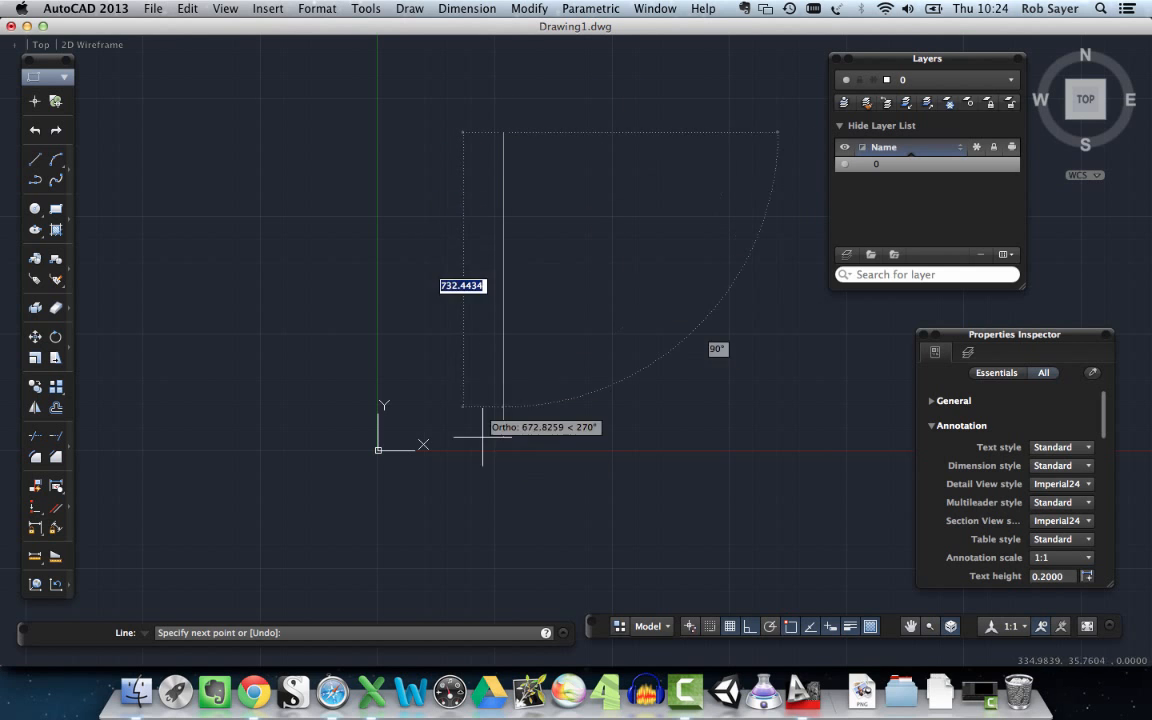
left_click(631, 131)
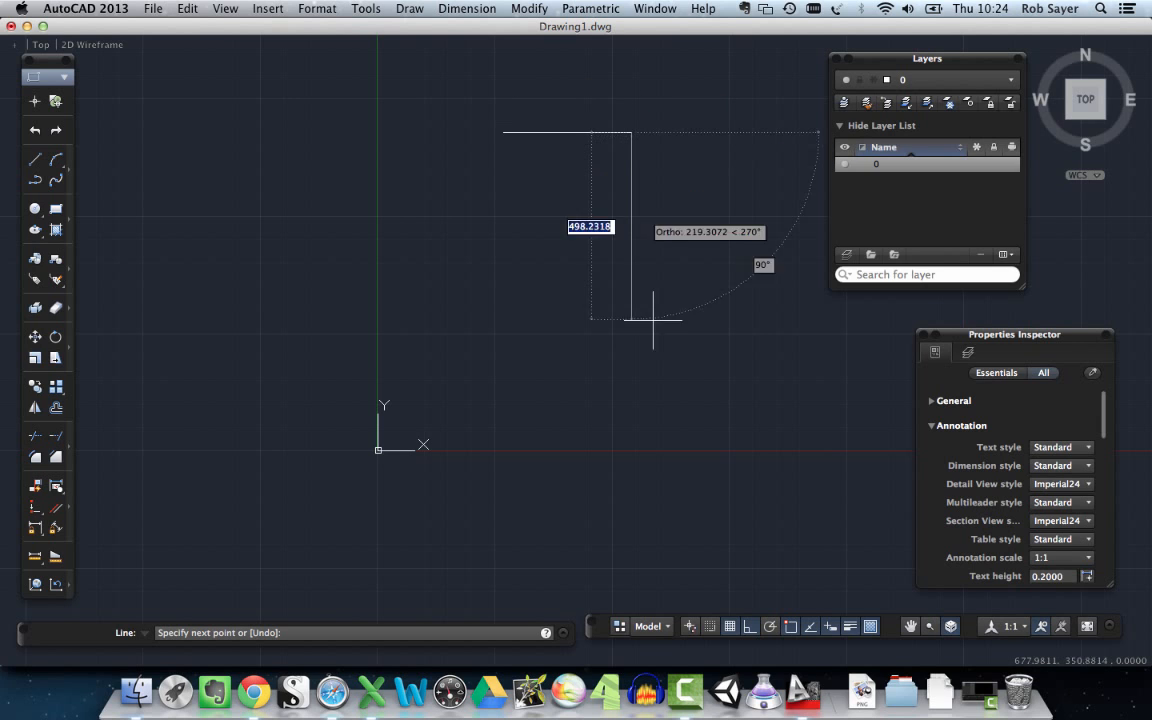
key("Return")
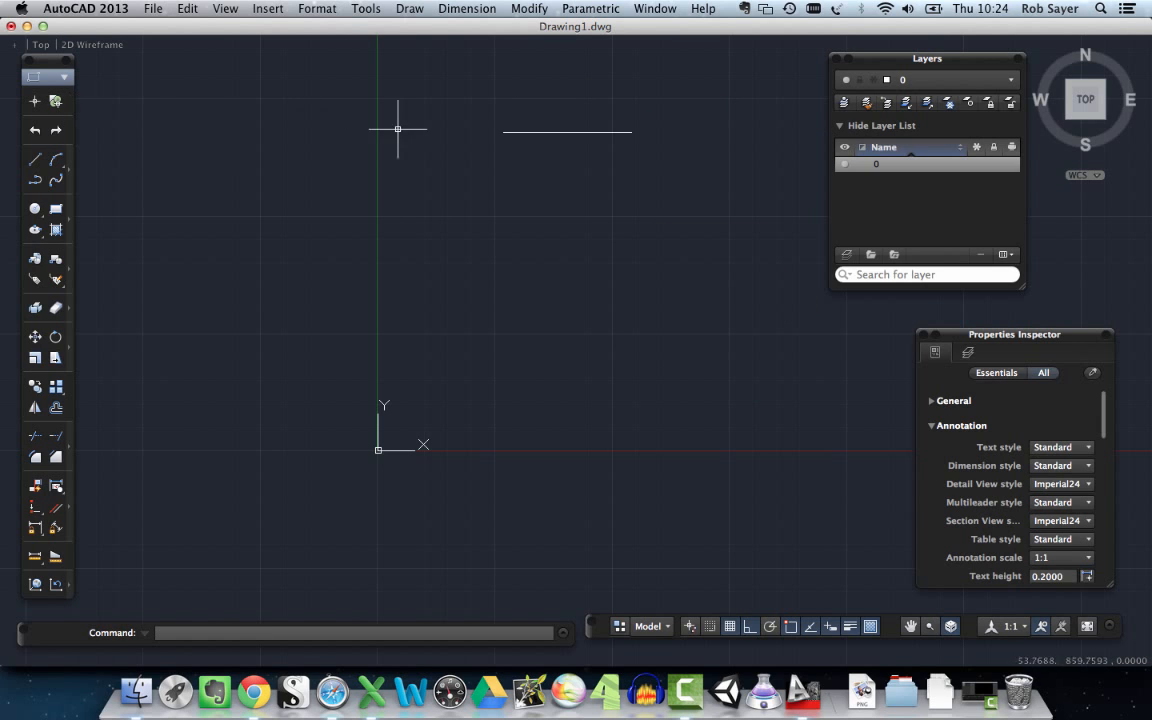
- Delete the horizontal line from the upper part of the drawing area
left_click(535, 130)
left_click(543, 134)
left_click(543, 131)
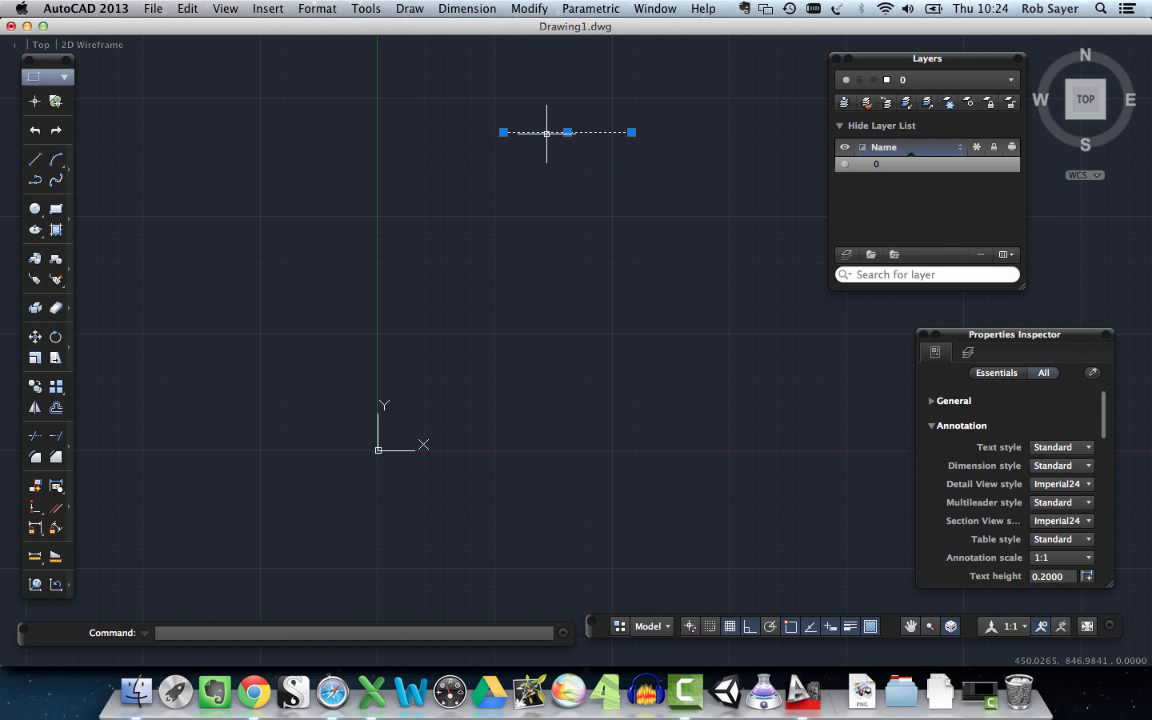
key("Delete")
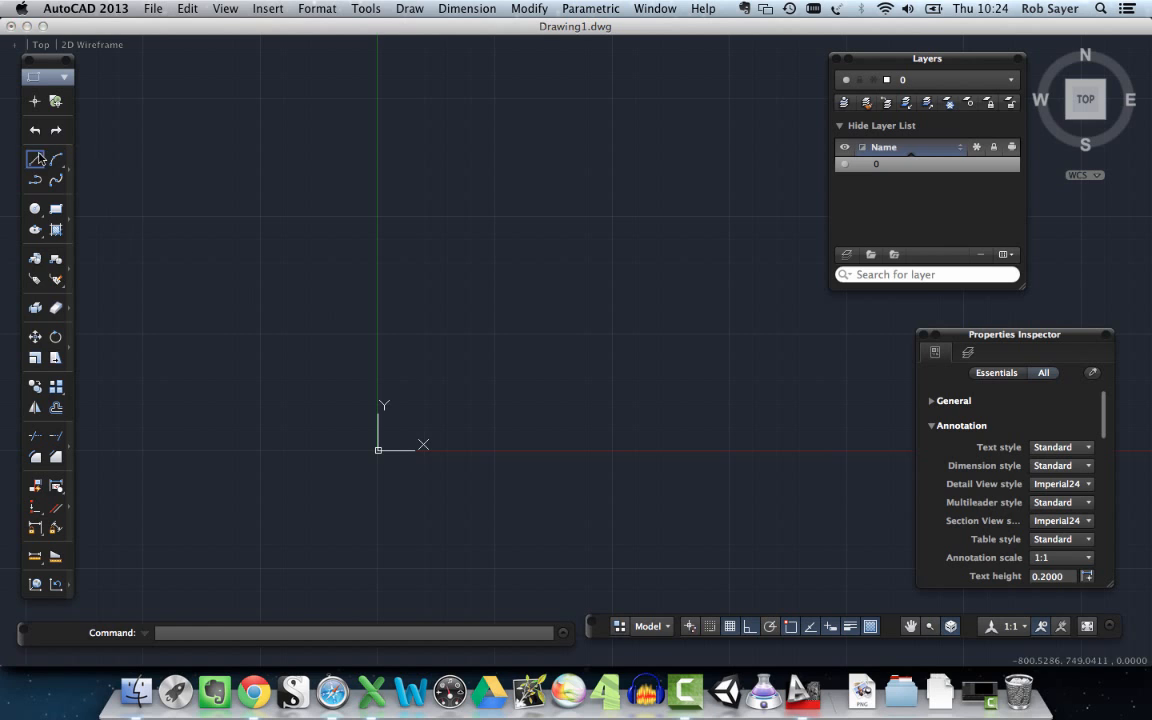
- Start a line below and to the right of the origin and draw its first segment 350 units straight up
left_click(36, 160)
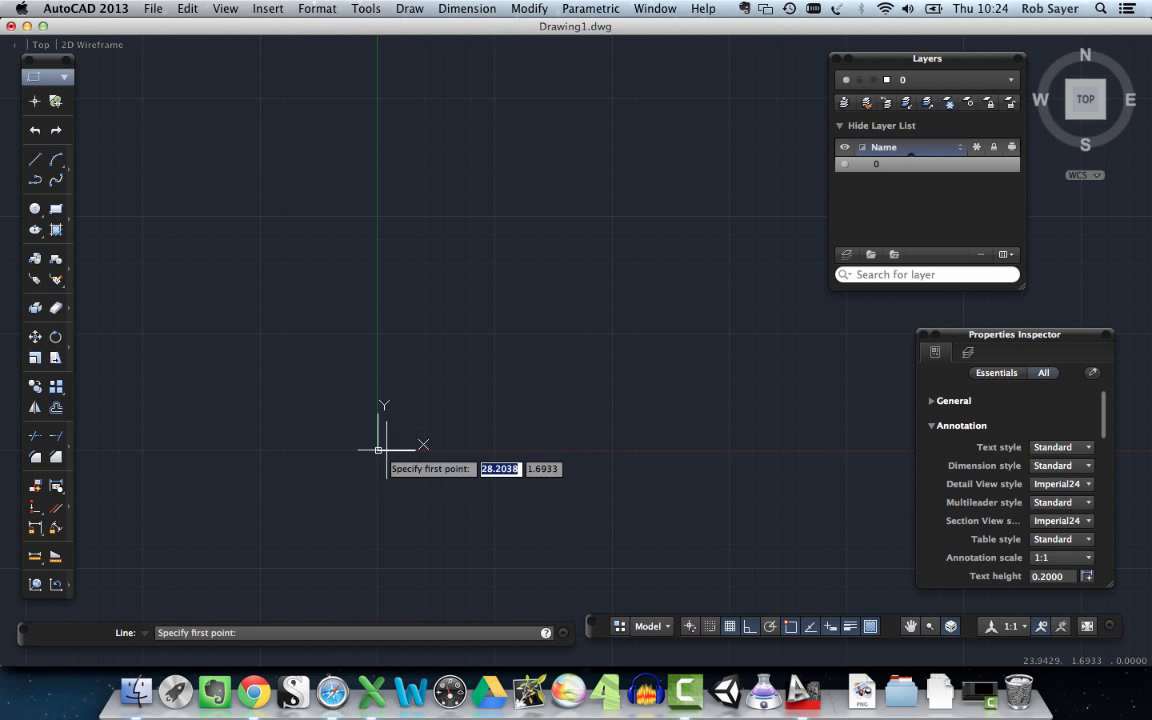
left_click(506, 508)
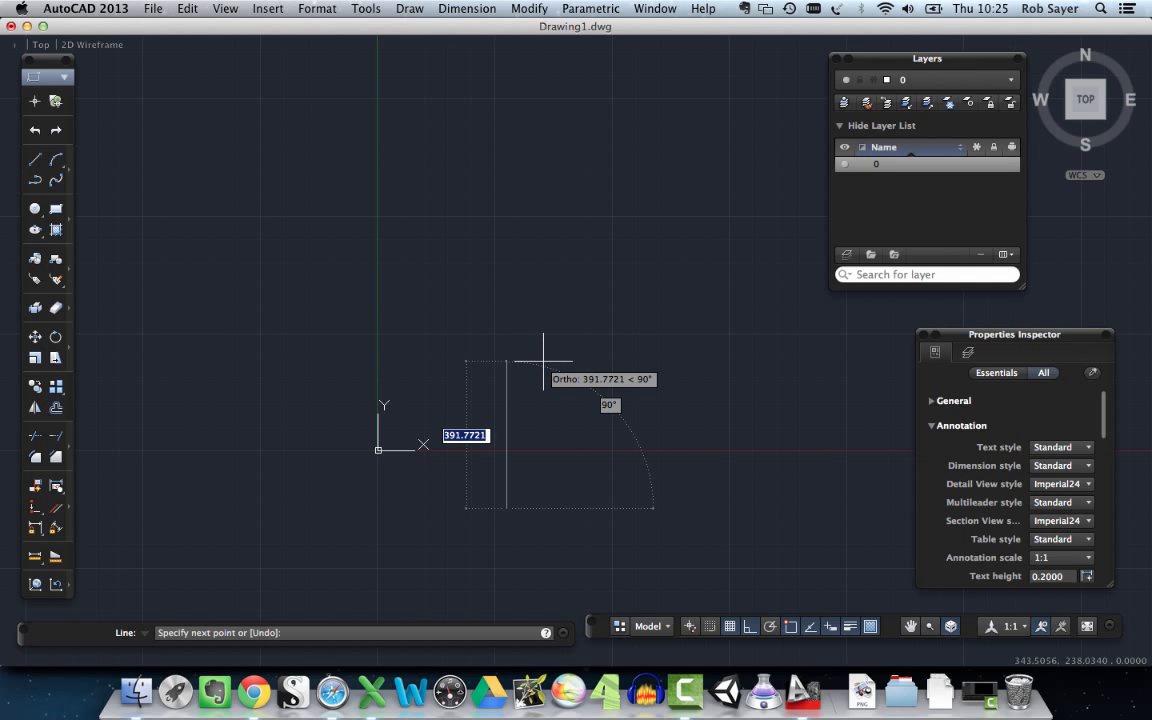
type("350")
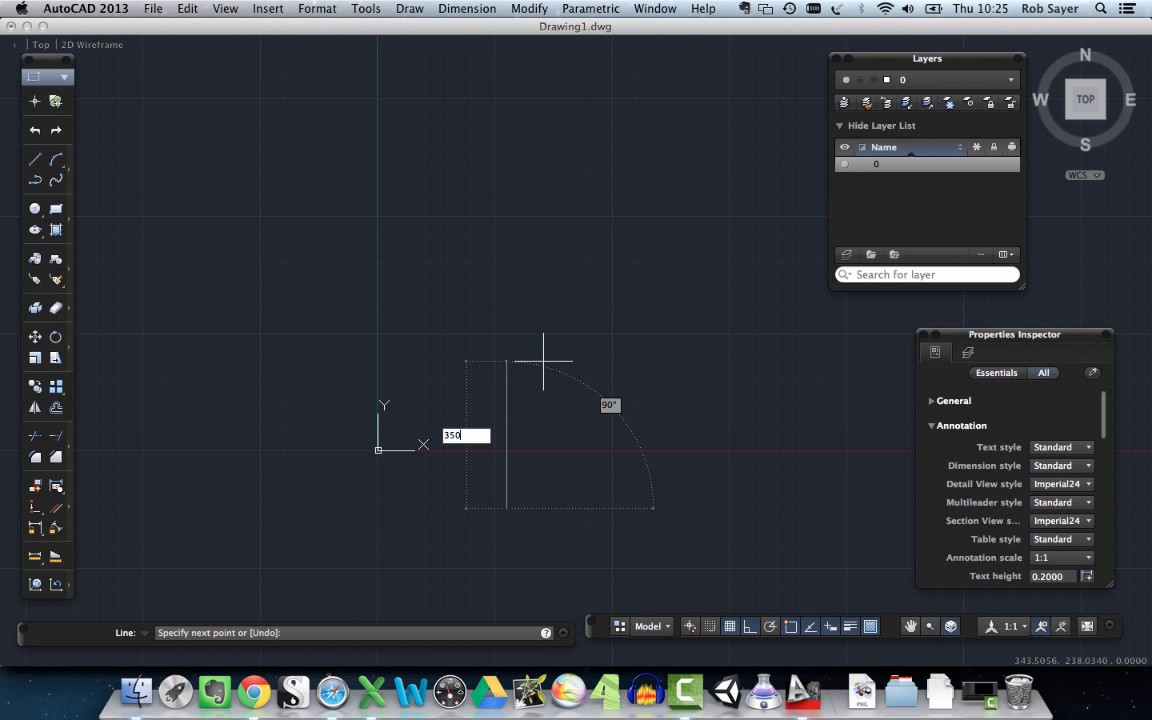
key("Return")
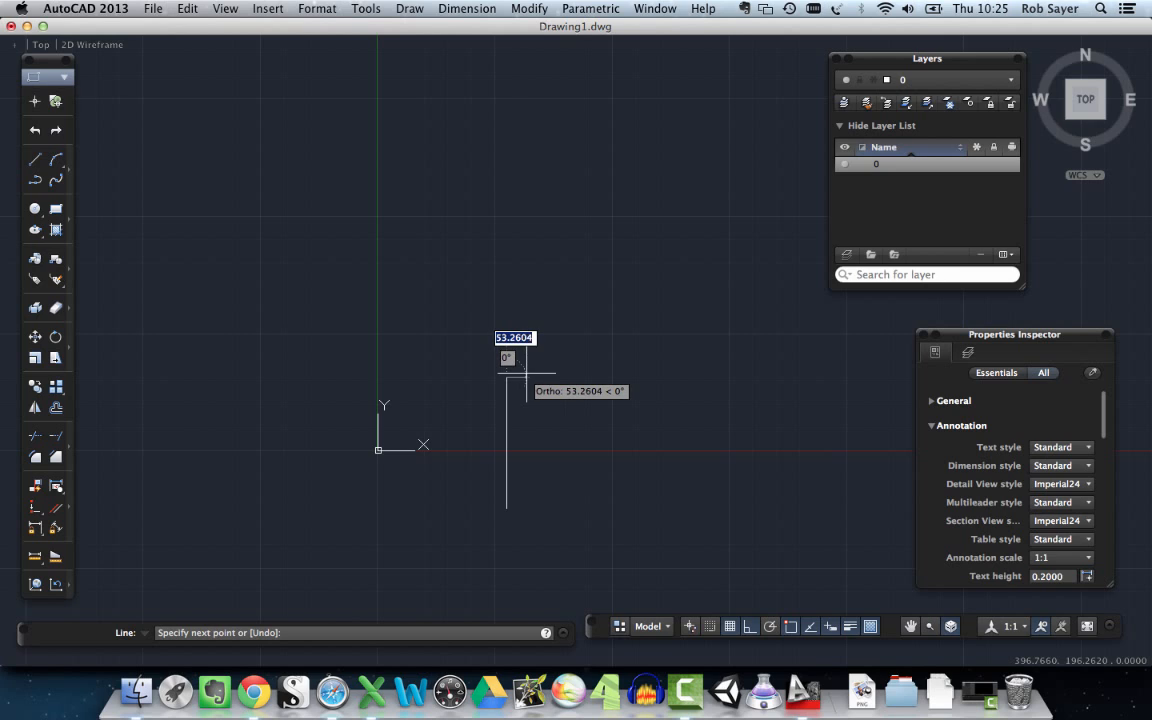
- Continue the line with a 60-unit horizontal segment to the right and a 270-unit vertical segment upward
type("6")
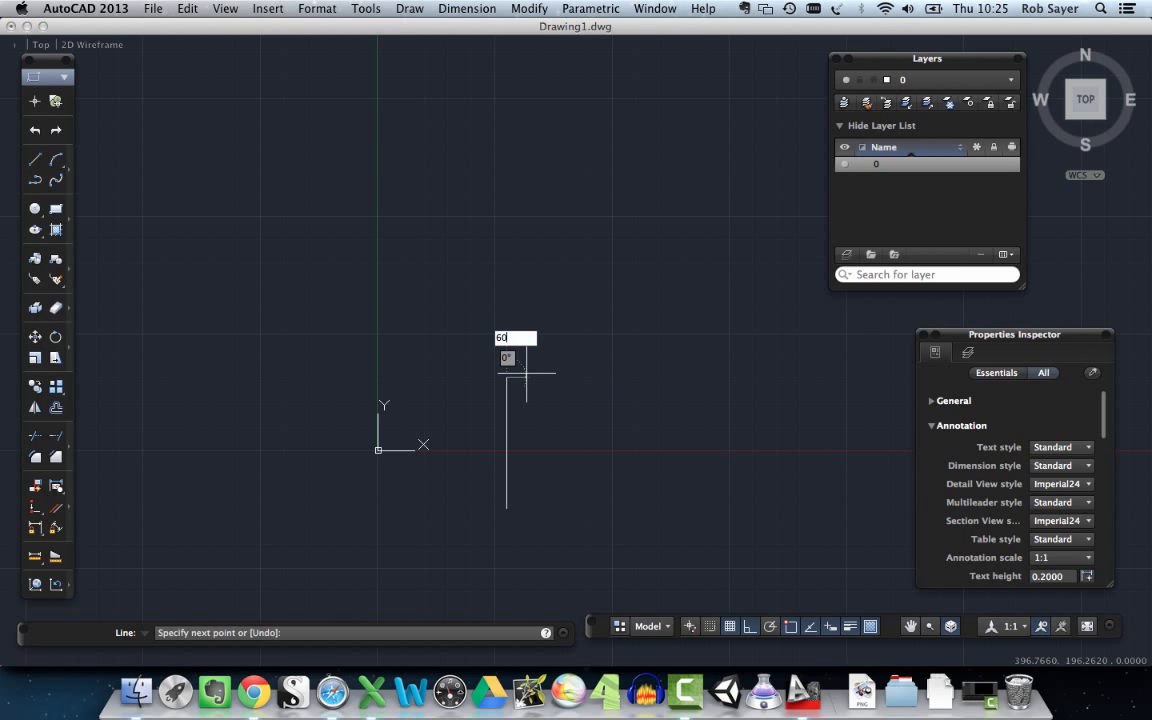
type("0")
key("Return")
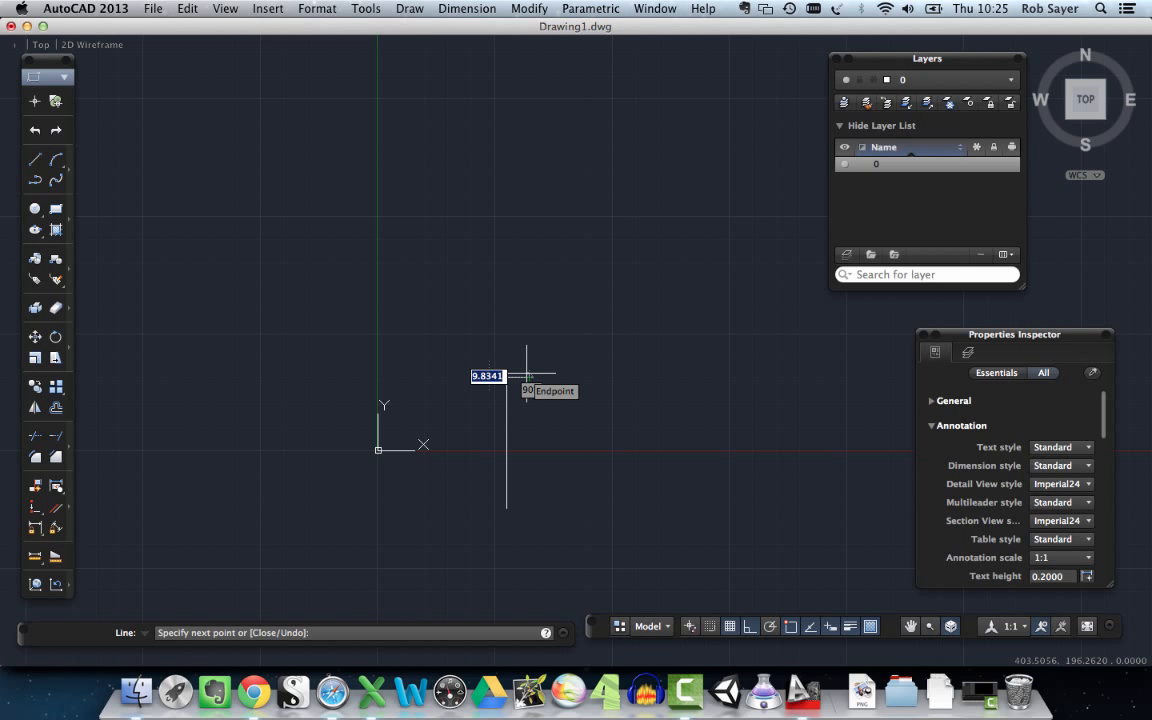
left_click(527, 376)
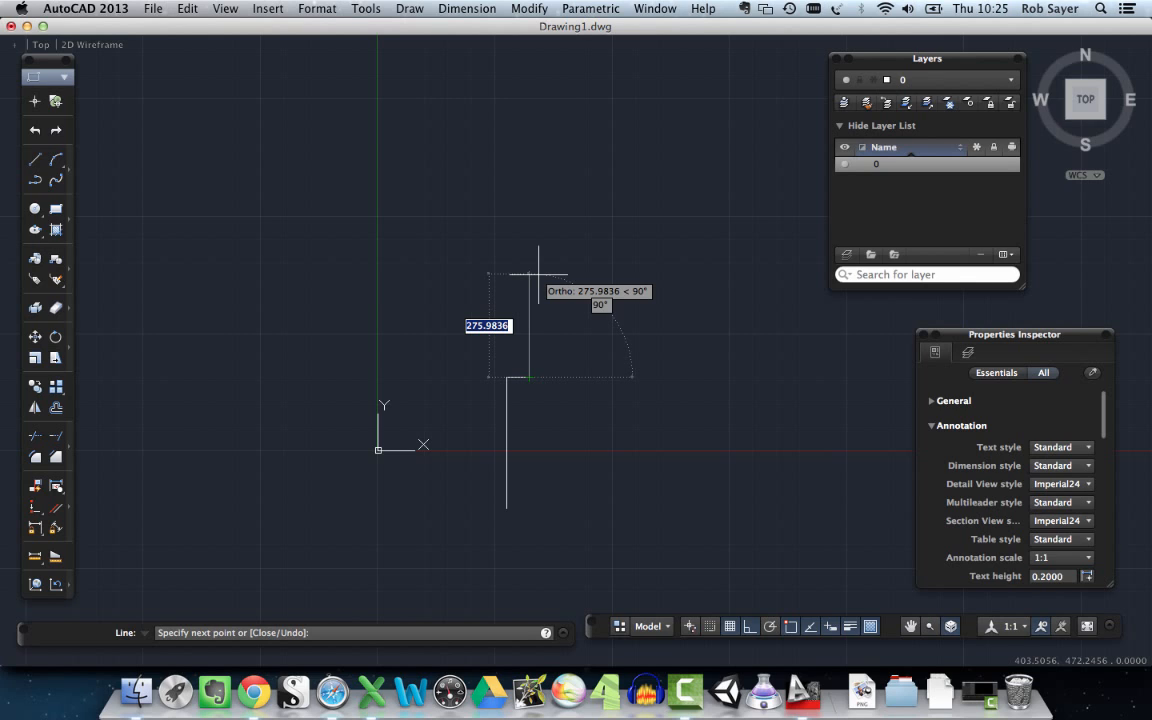
type("270")
key("Return")
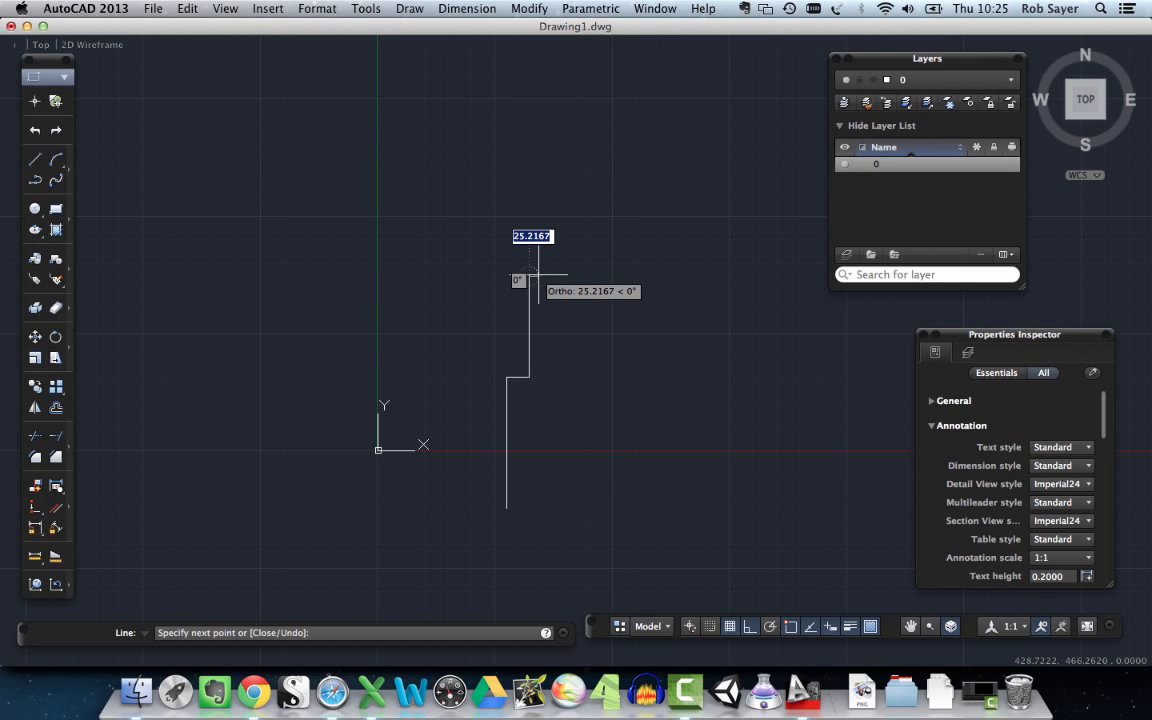
key("Escape")
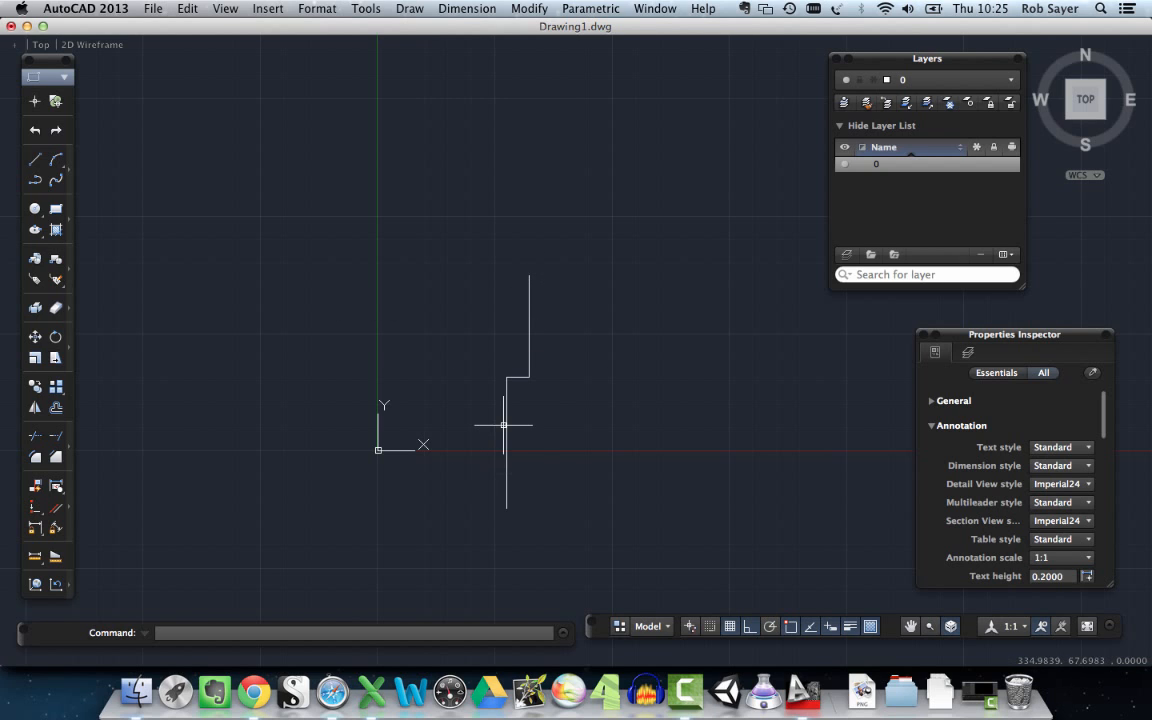
- Select the 60-unit, 270-unit and 350-unit line segments one at a time to examine them as separate objects
left_click(506, 393)
key("Escape")
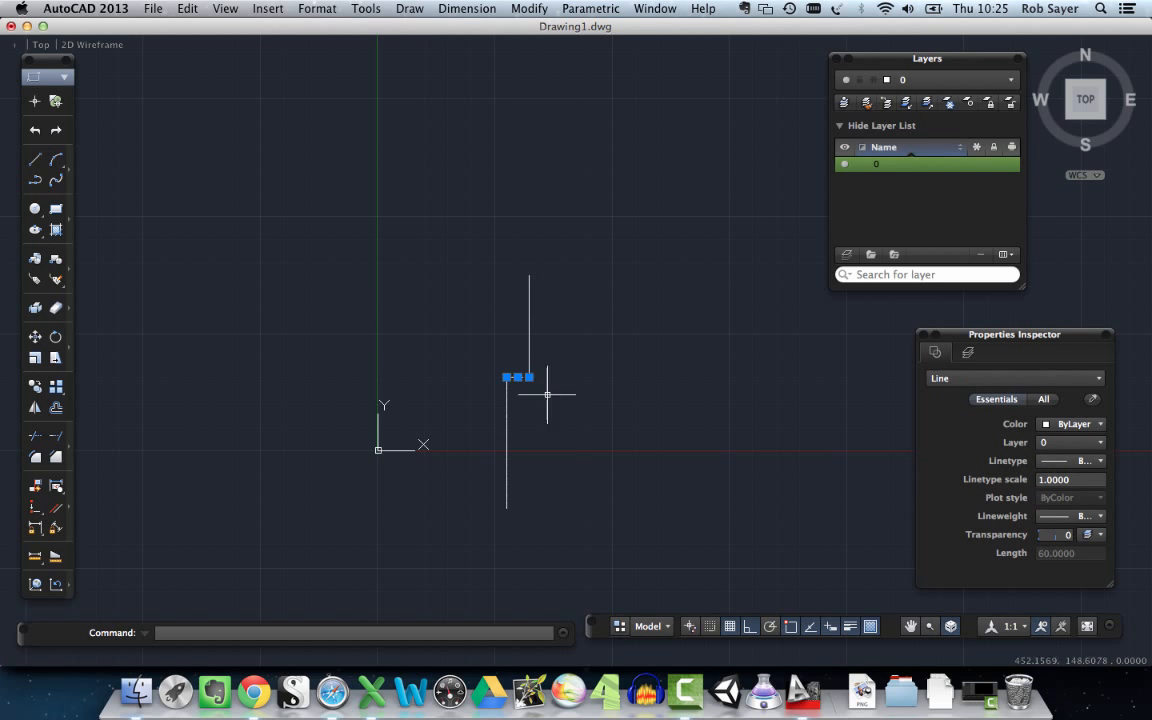
left_click(529, 326)
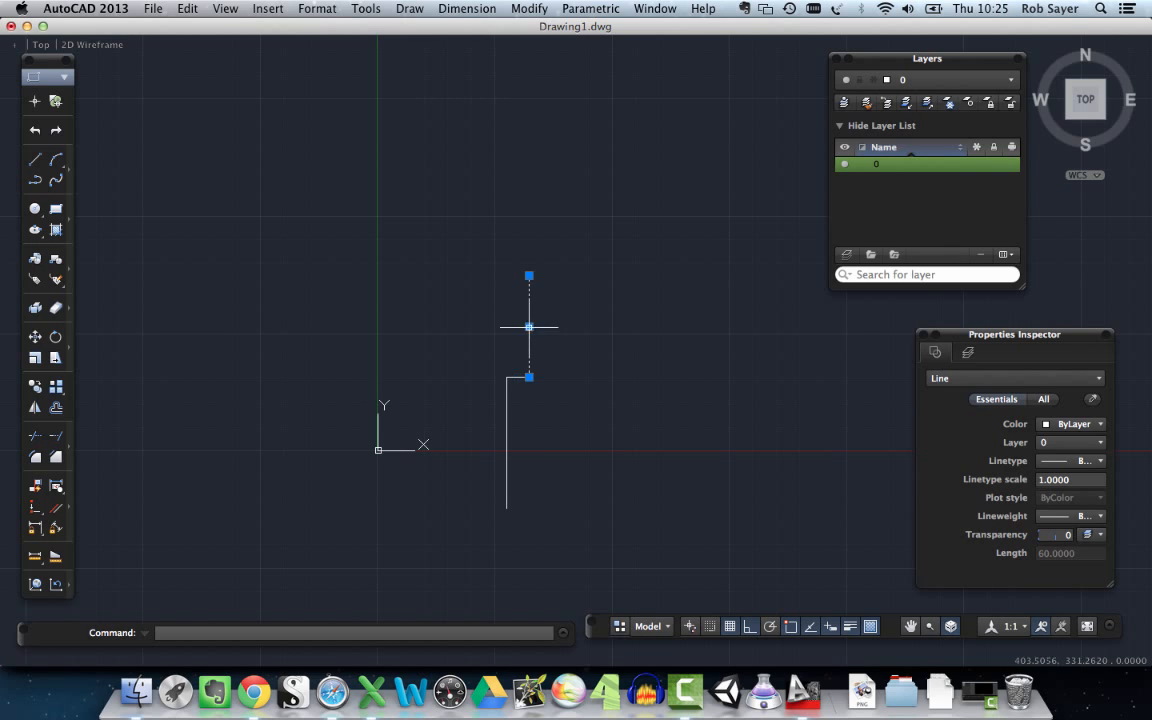
key("Escape")
left_click(506, 442)
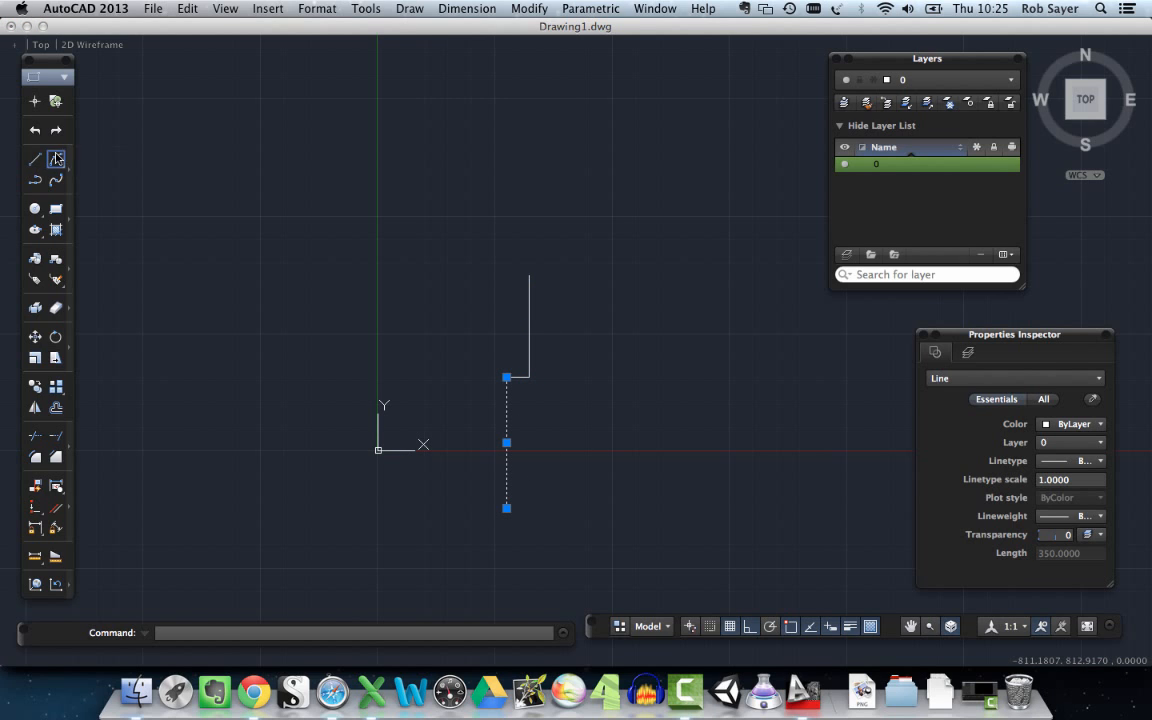
- Draw a 1000-unit horizontal line leftward from the upper endpoint of the stepped lines, using endpoint object snap
left_click(37, 160)
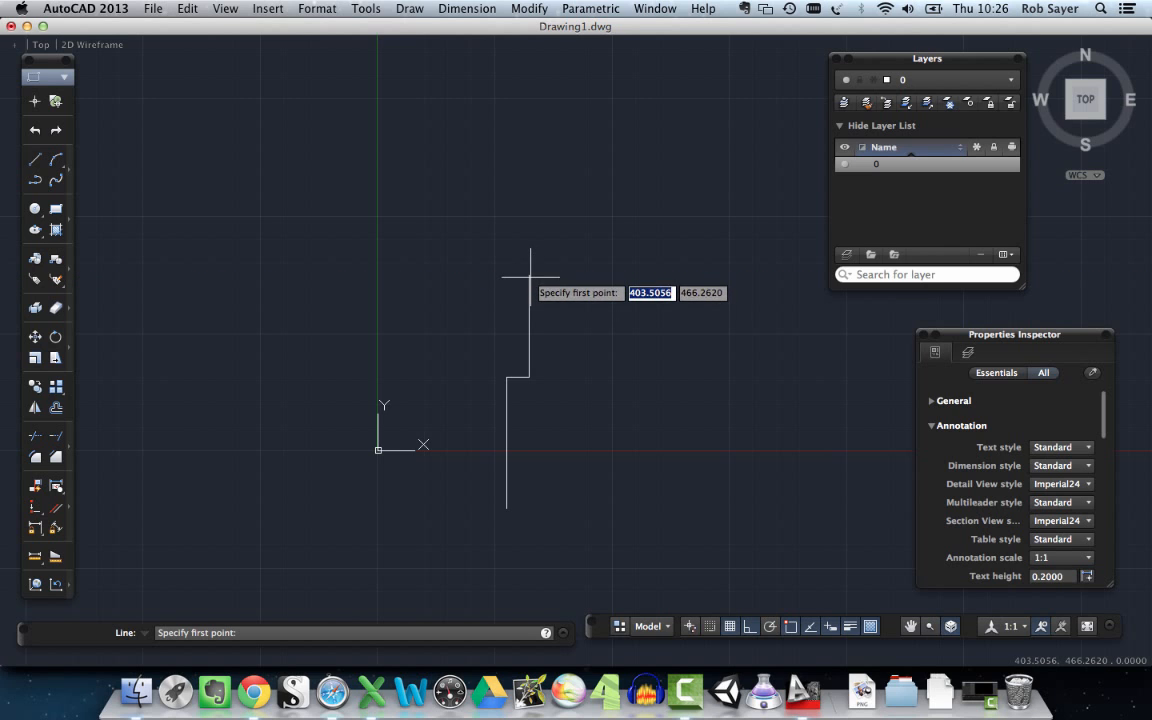
scroll(532, 260, "up", 4)
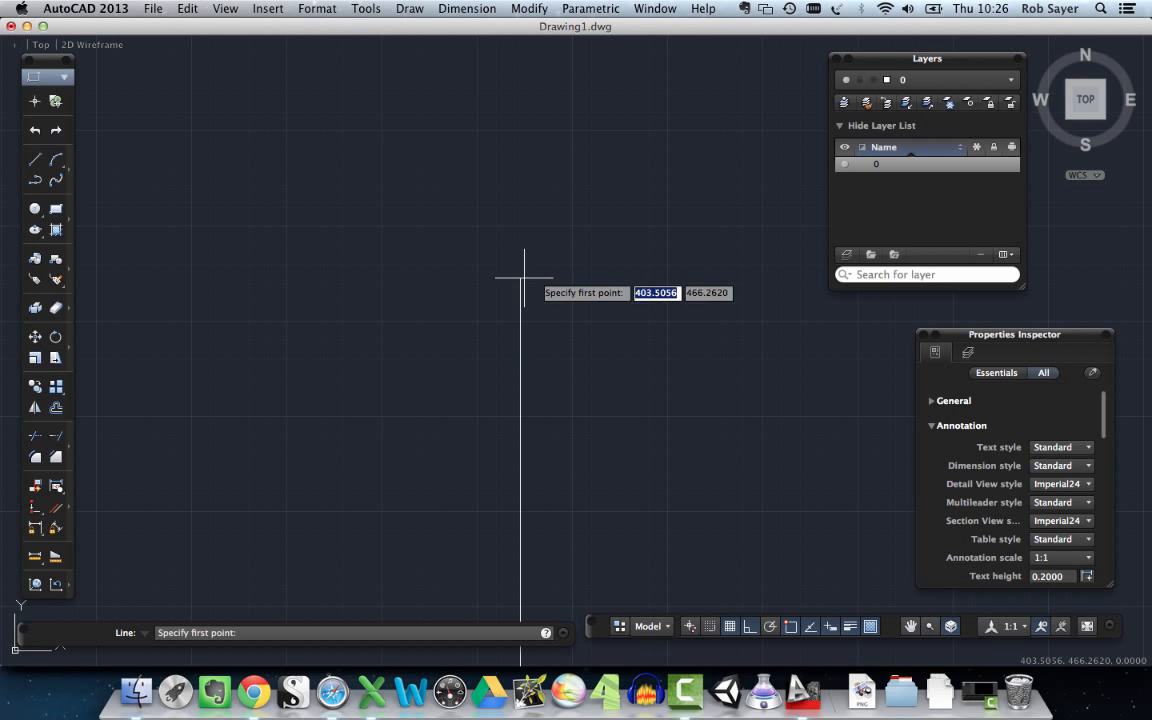
left_click(791, 628)
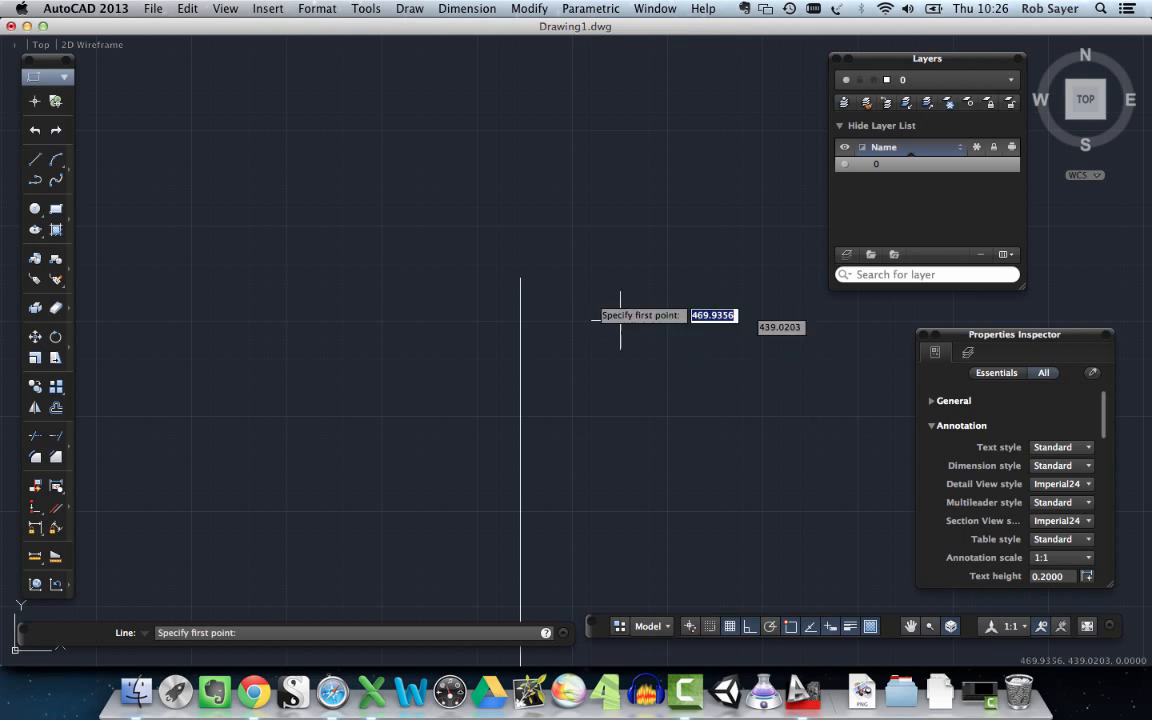
left_click(521, 279)
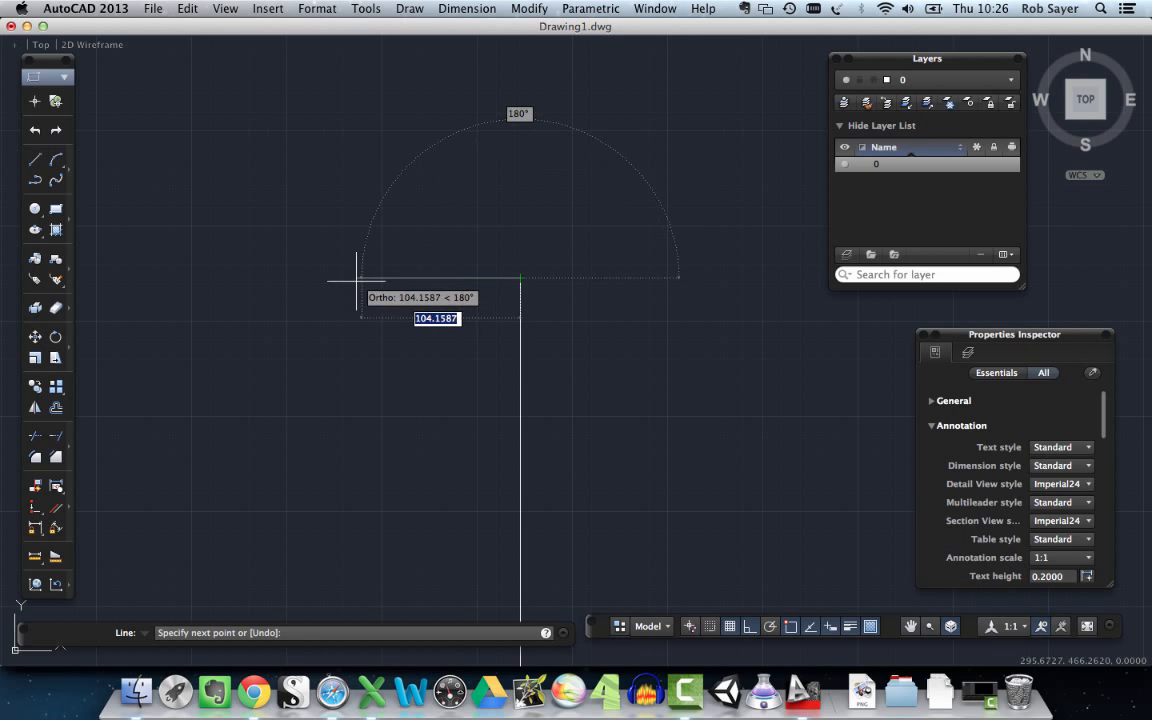
type("100")
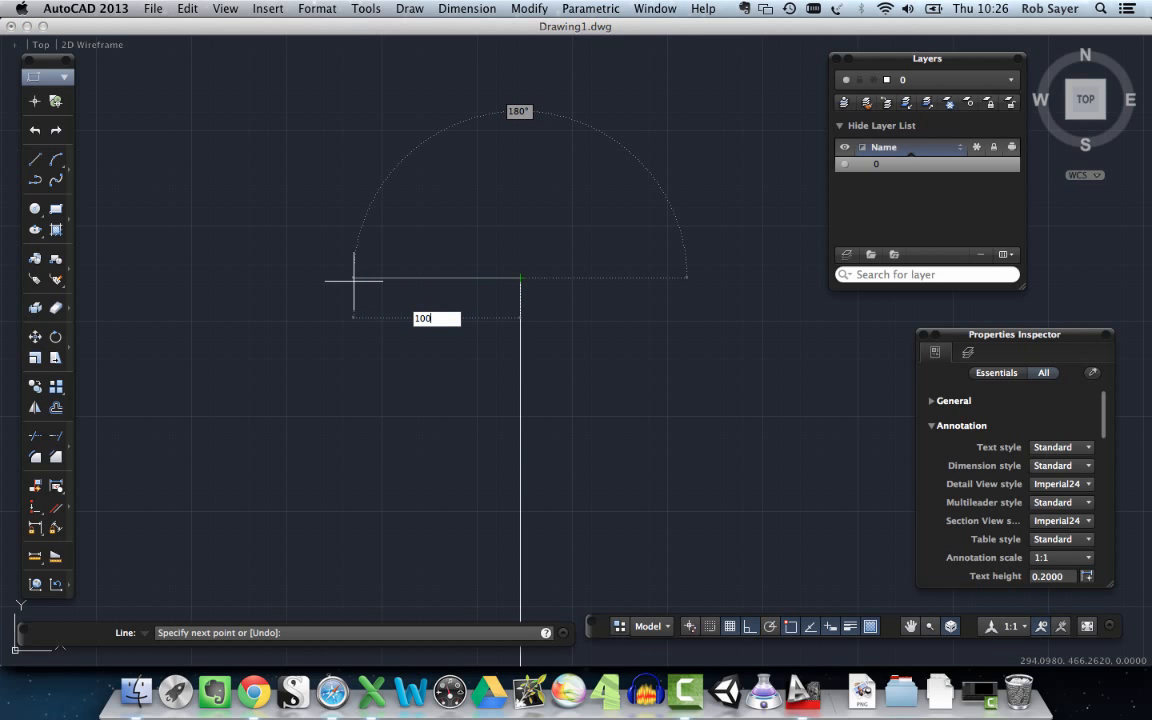
type("0")
key("Return")
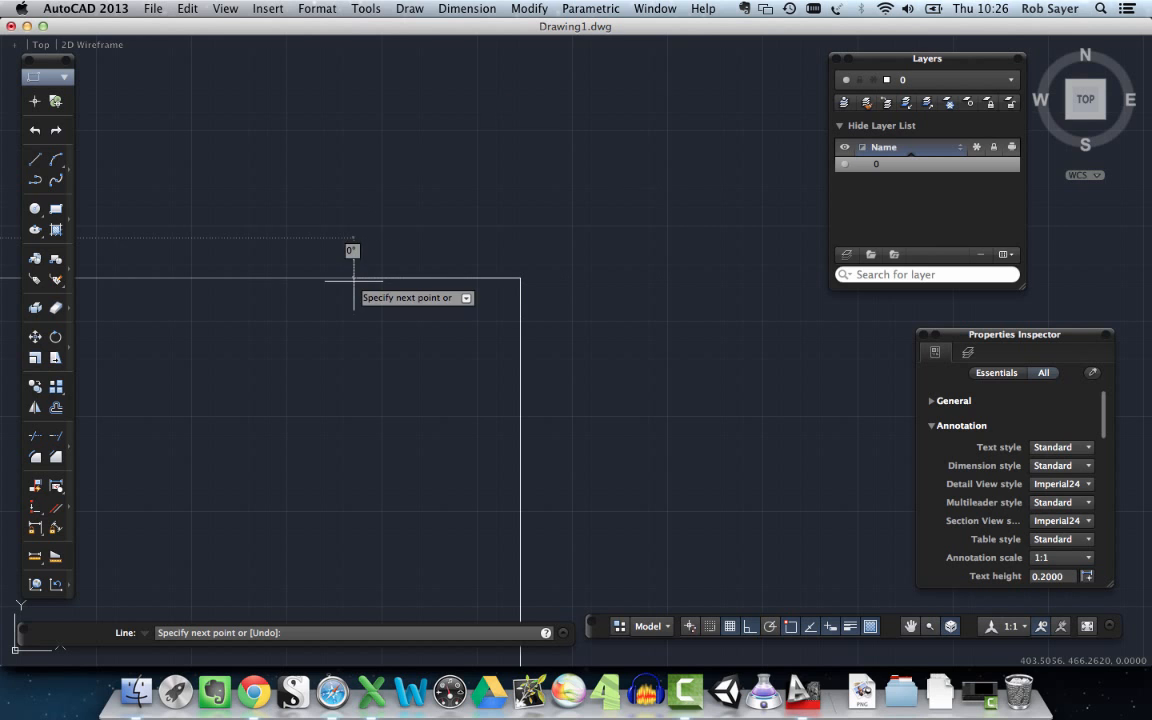
scroll(356, 279, "down", 5)
scroll(356, 279, "down", 4)
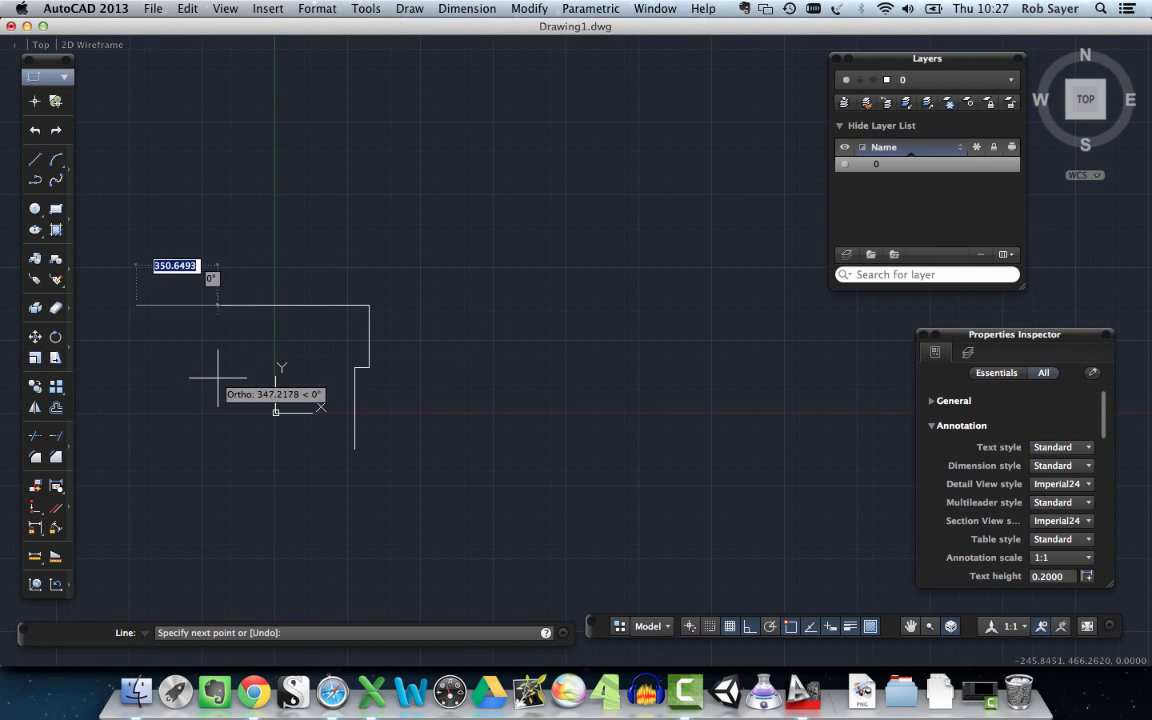
scroll(226, 378, "up", 5)
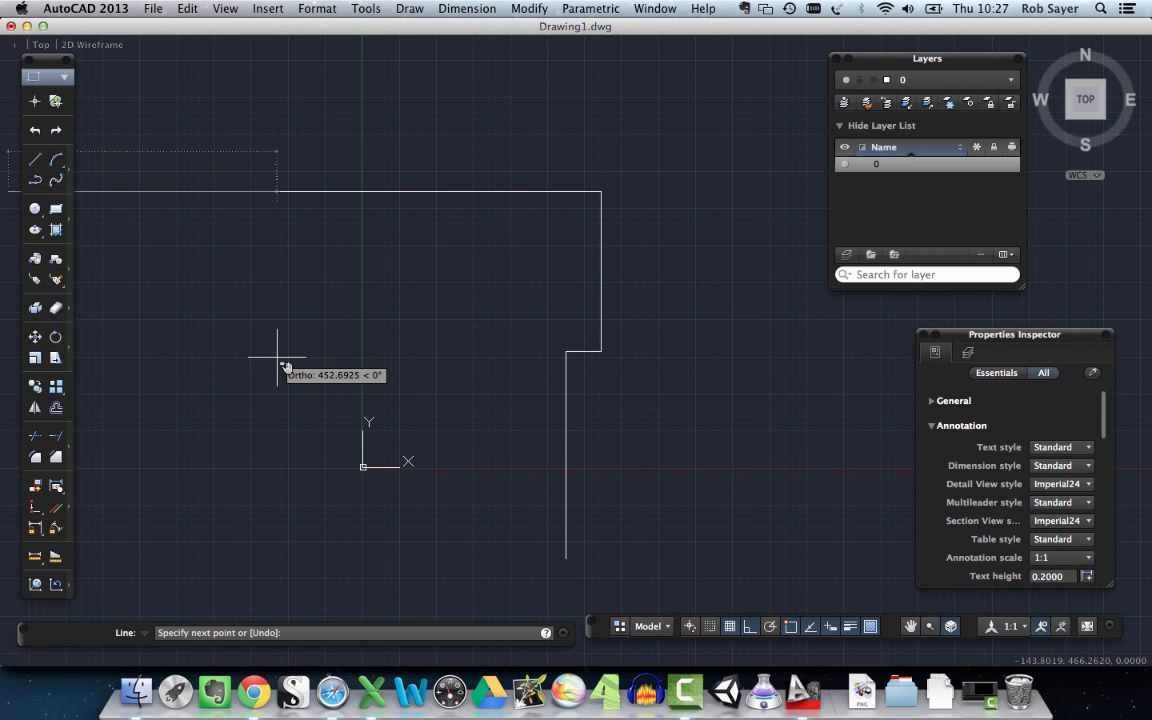
middle_click_drag(283, 360, 383, 353)
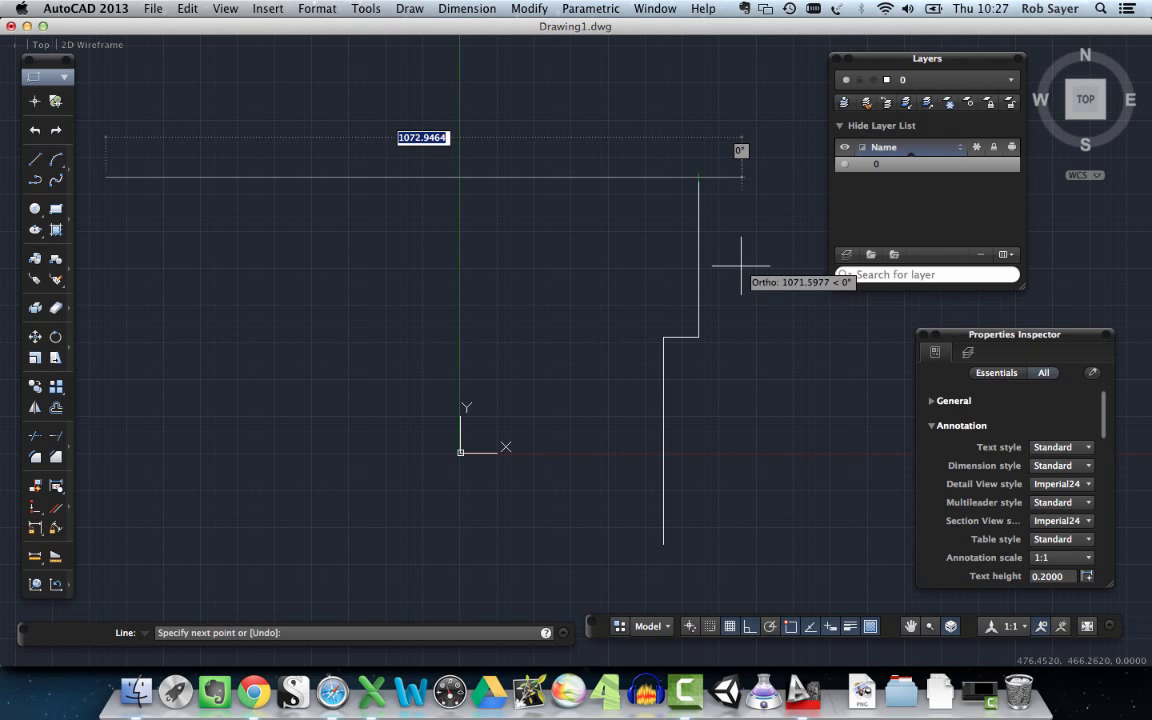
key("Escape")
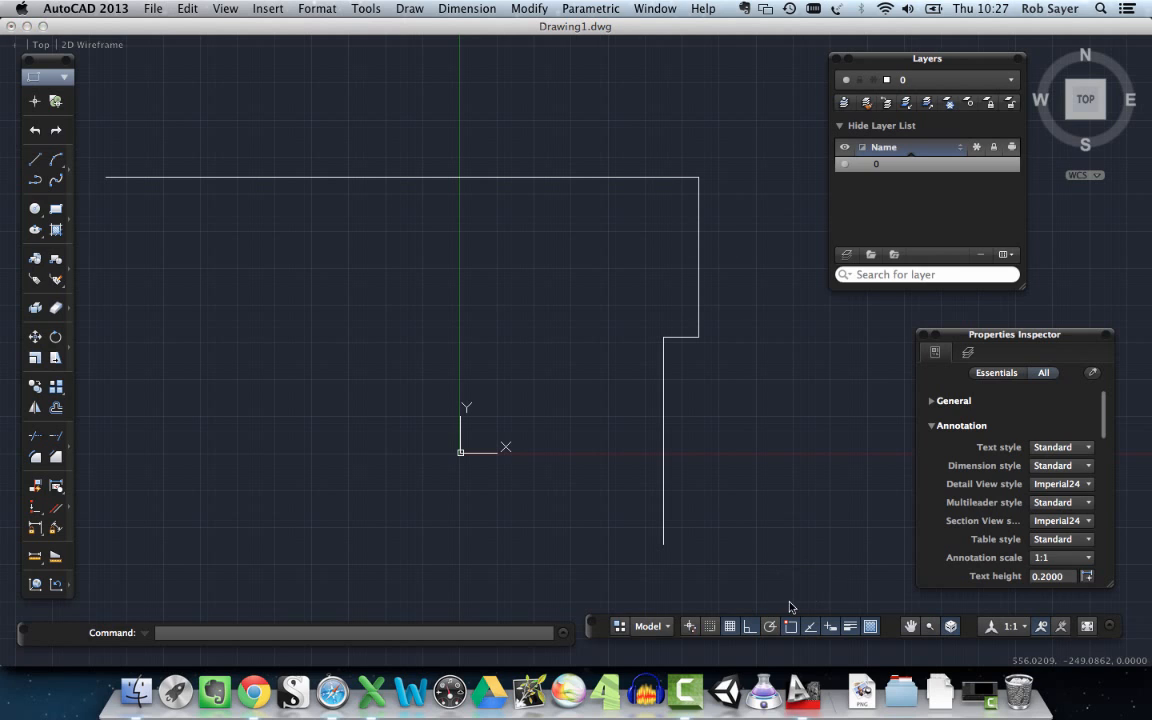
- Delete all four line segments together by enclosing them in a selection window
left_click(810, 627)
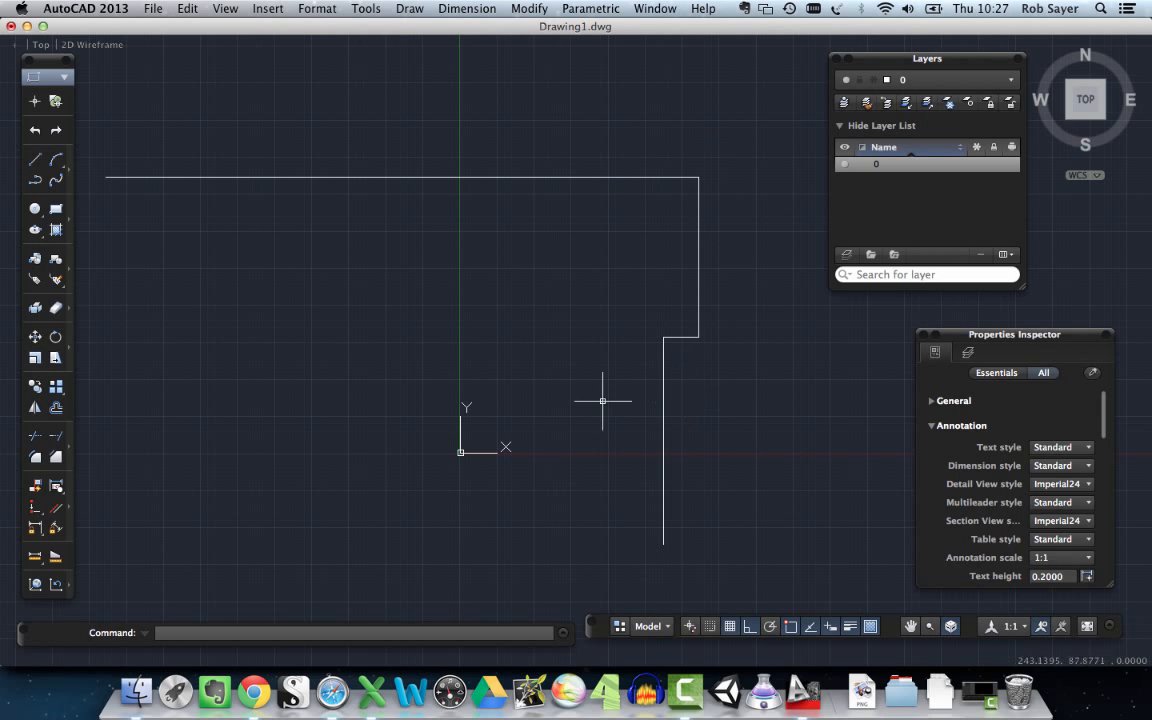
scroll(697, 445, "down", 4)
scroll(699, 444, "up", 2)
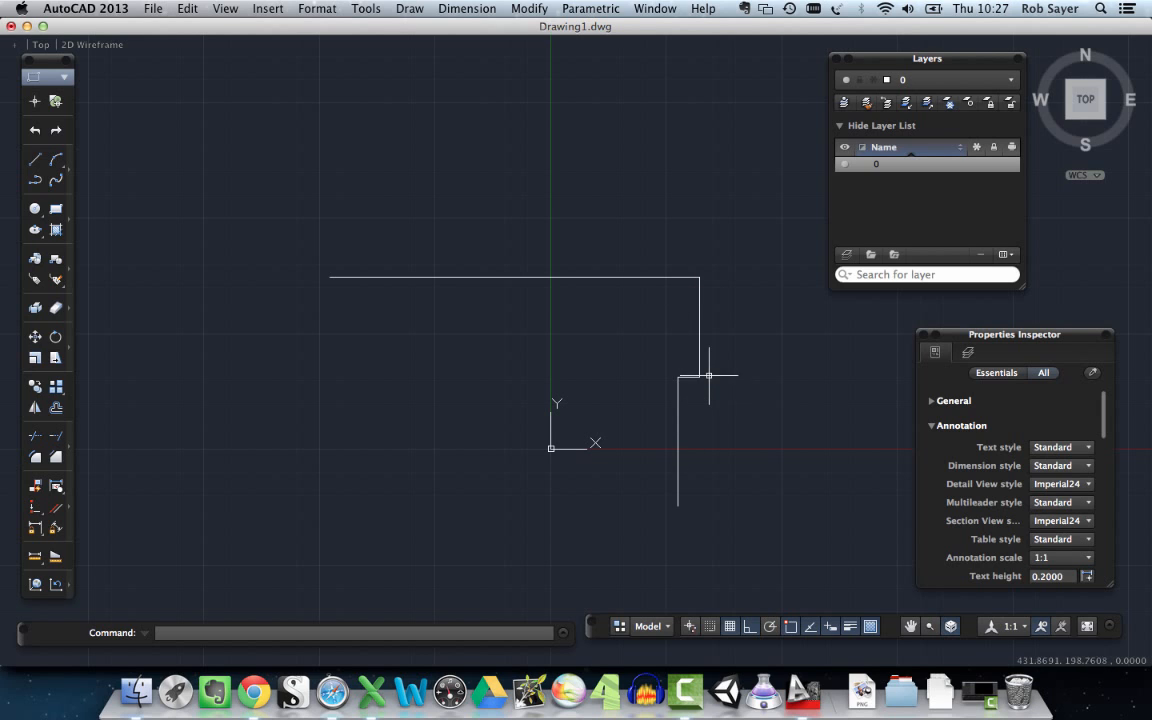
left_click(316, 230)
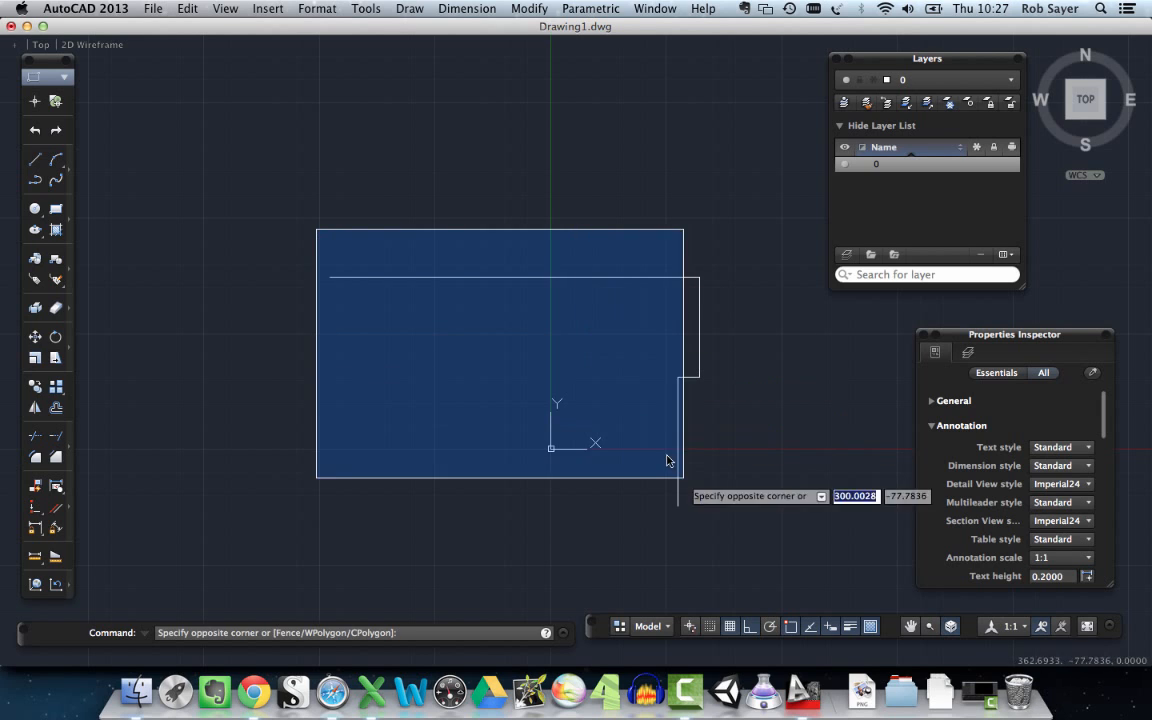
left_click(721, 531)
key("Delete")
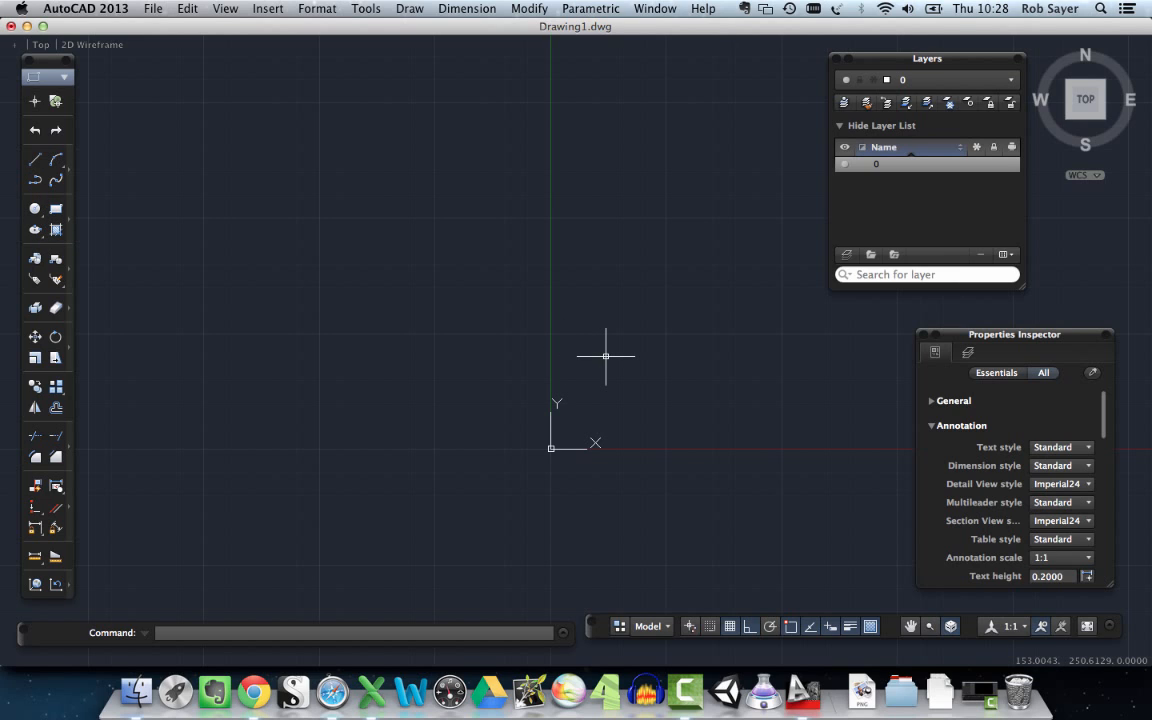
- Start a polyline with PLINE at the origin (0,0) and draw its first segment 350 units straight up
type("pl")
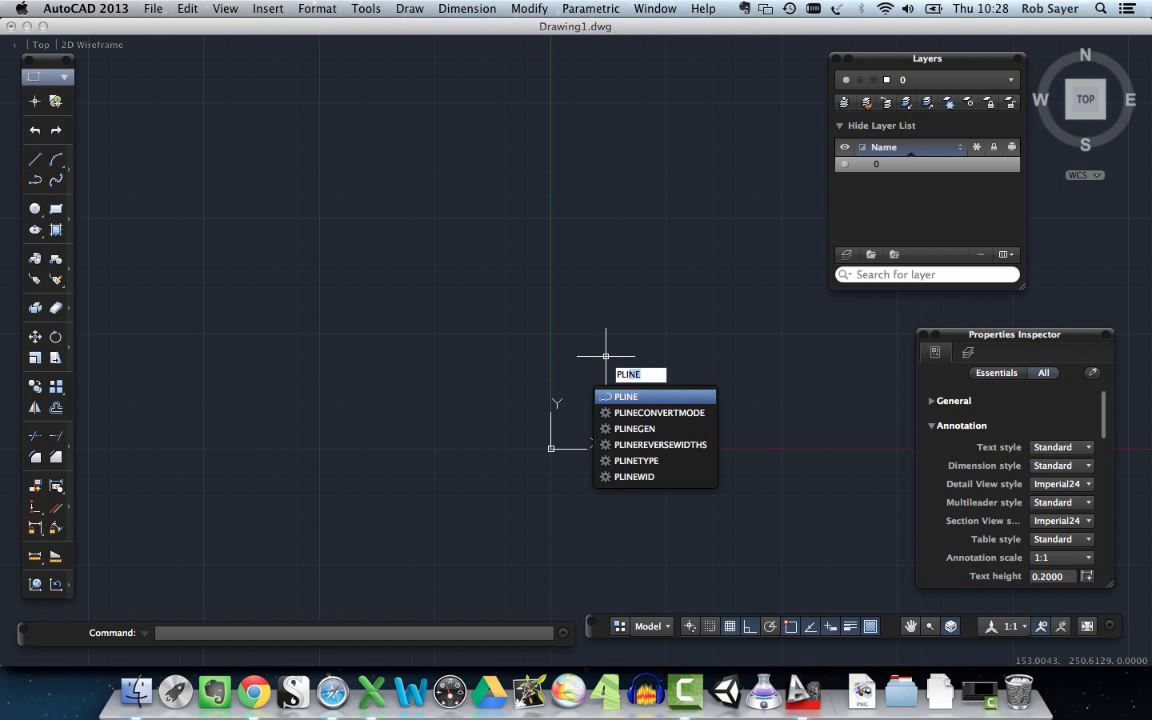
key("Return")
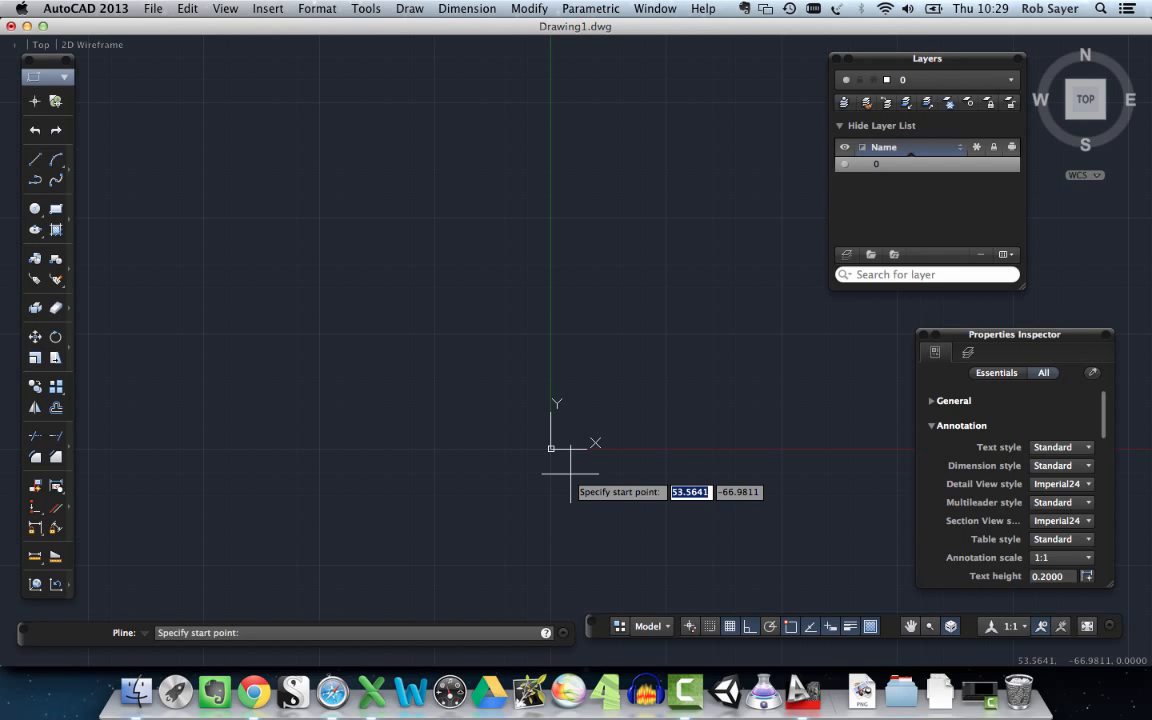
type("0")
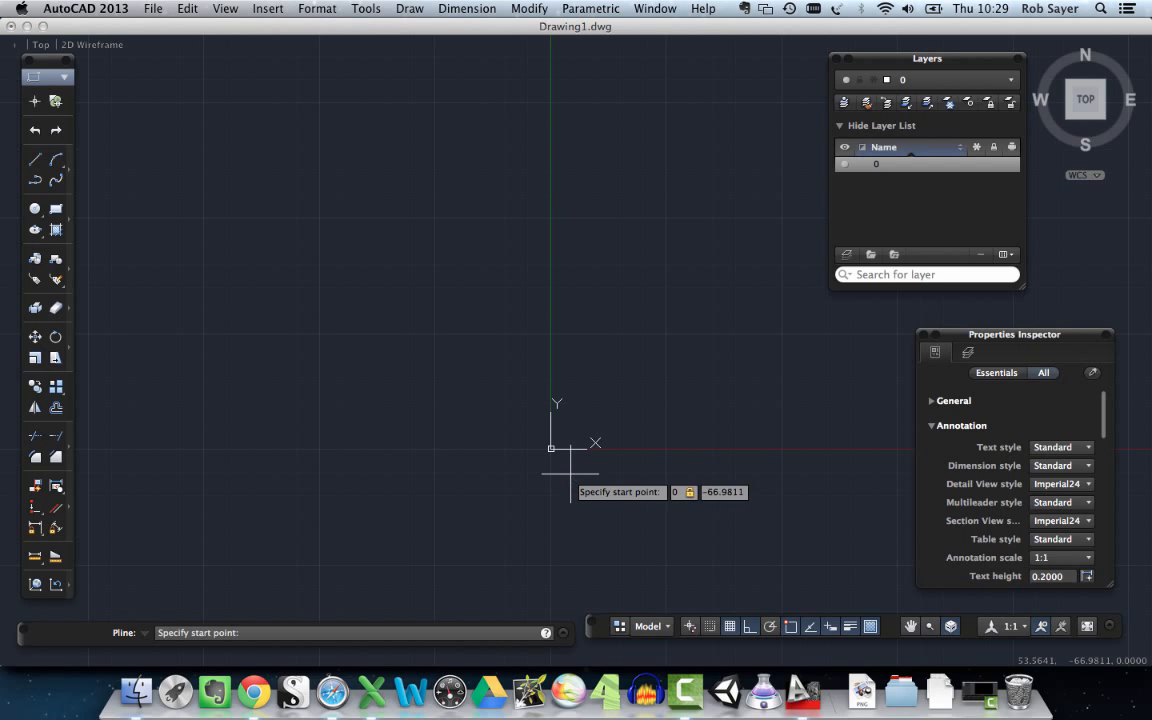
key("Tab")
type("0")
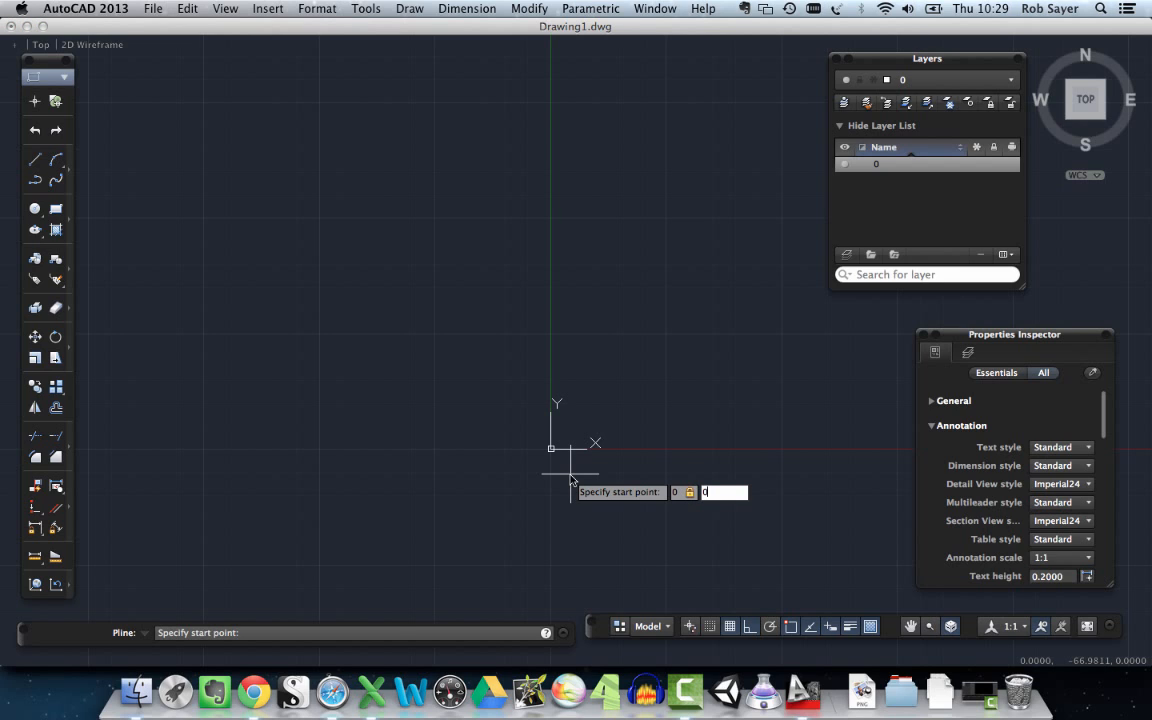
key("Return")
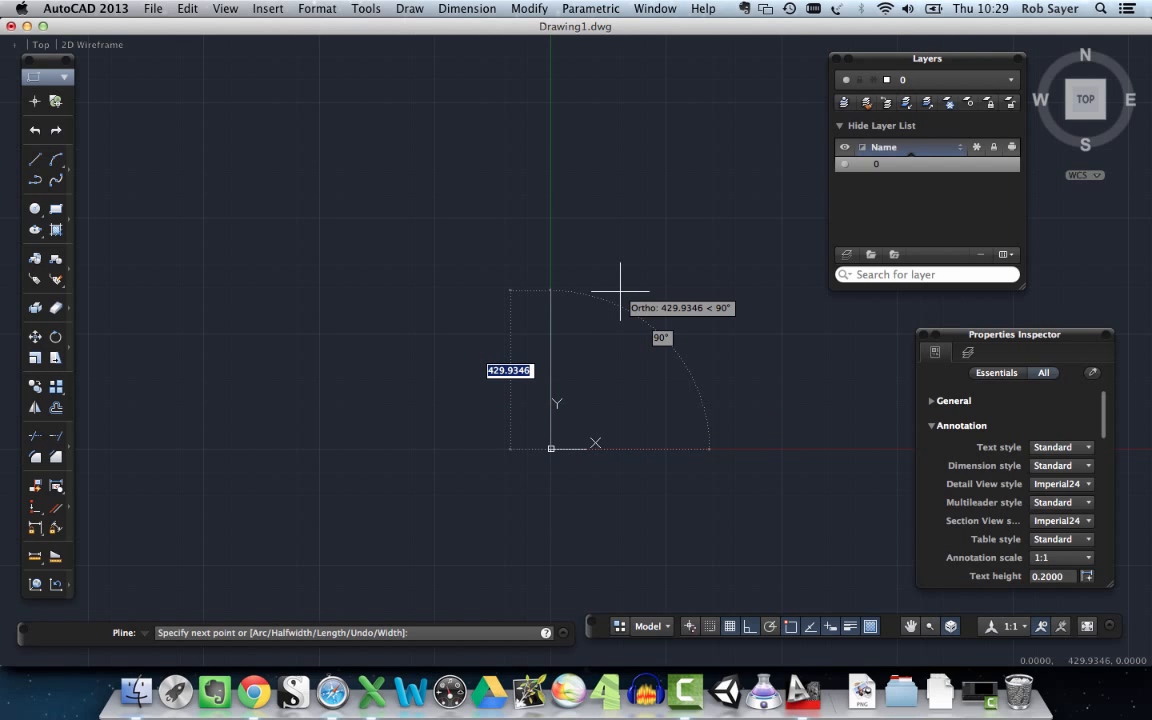
type("350")
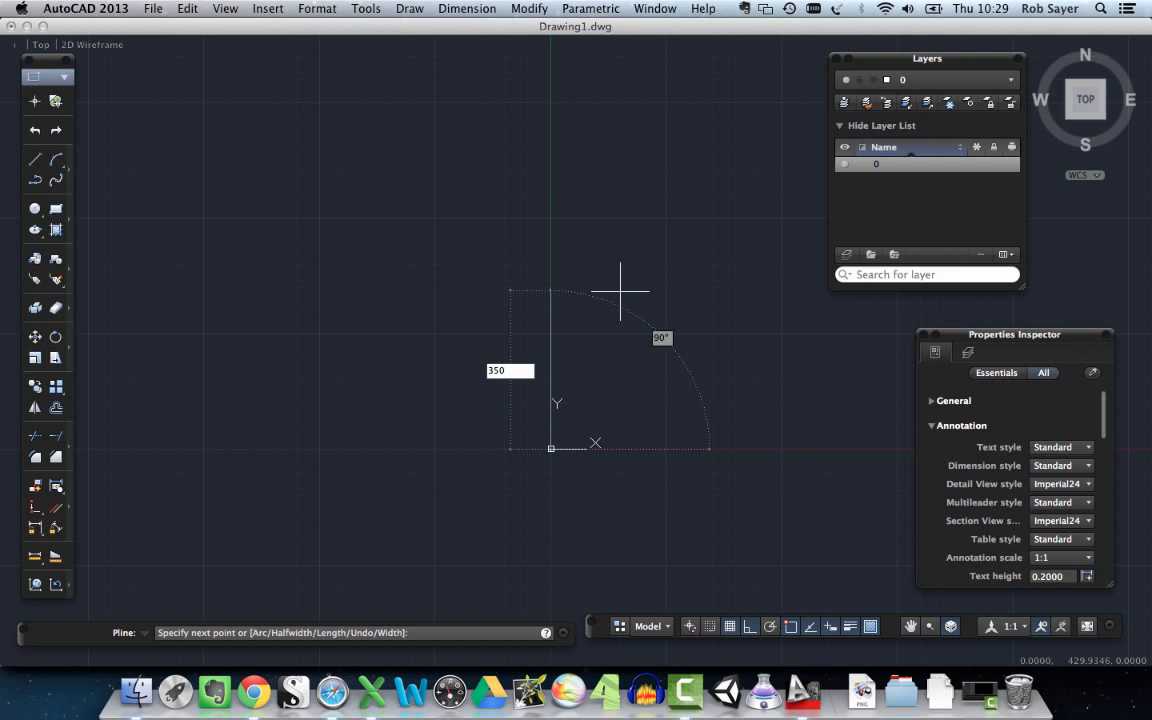
key("Return")
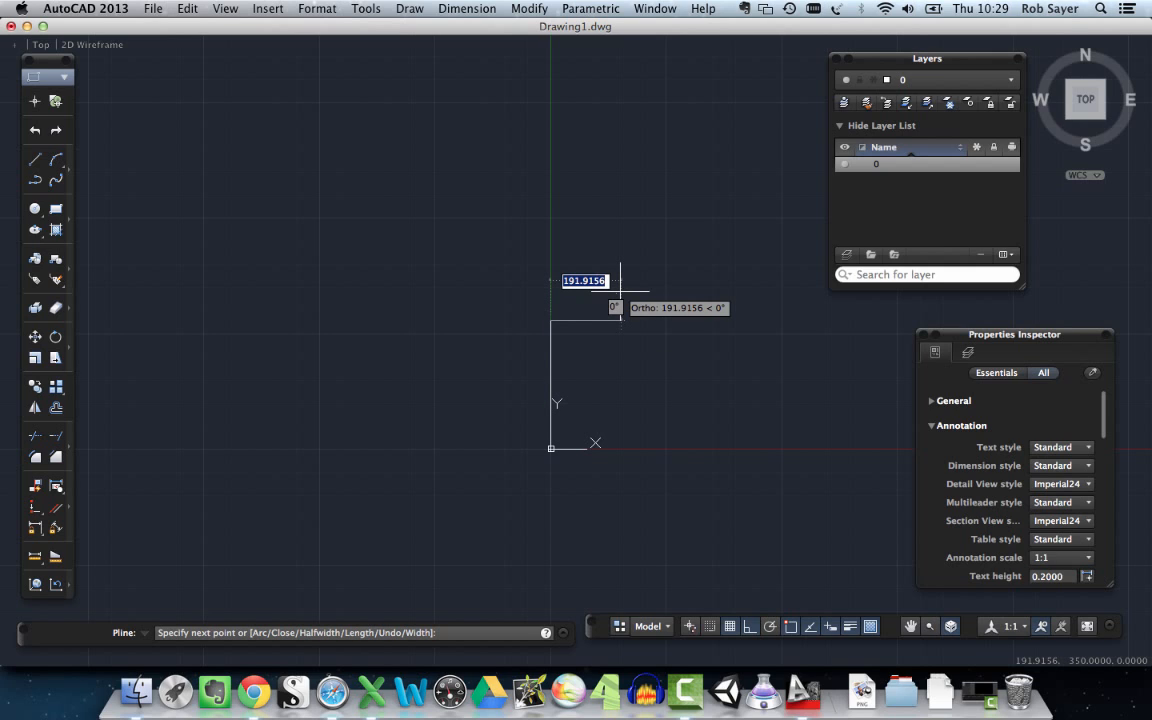
- Continue the polyline 300 units right, 250 units up and 1000 units left, and select the finished polyline
type("300")
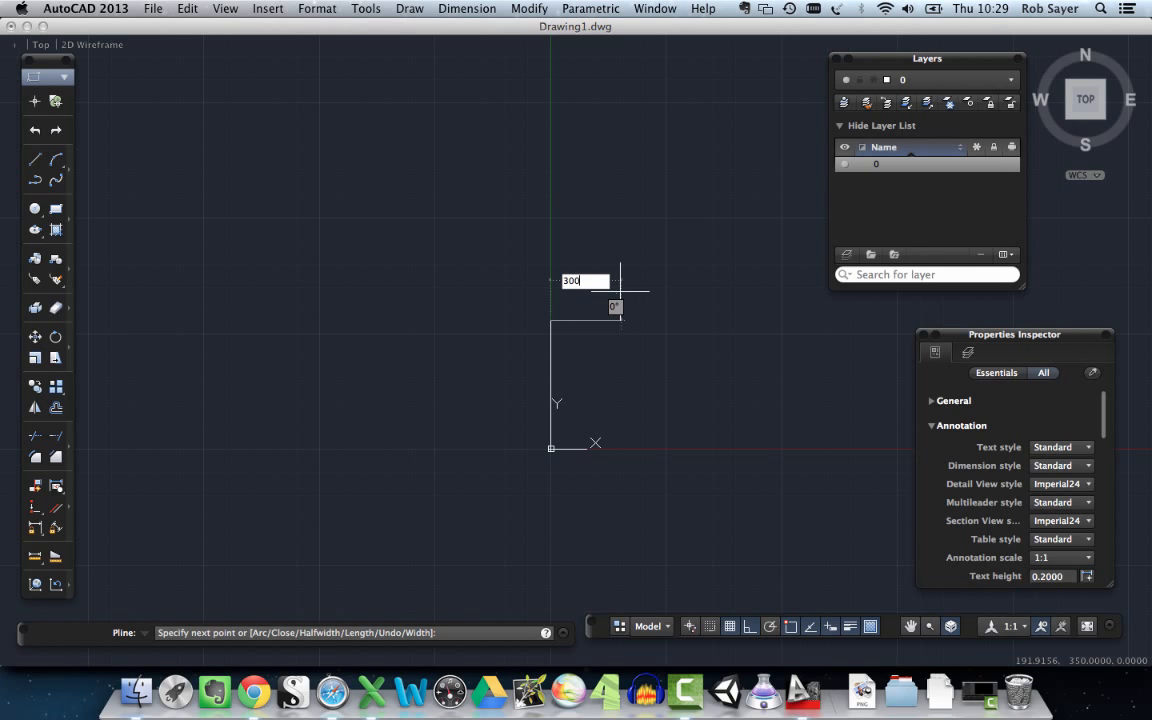
key("Return")
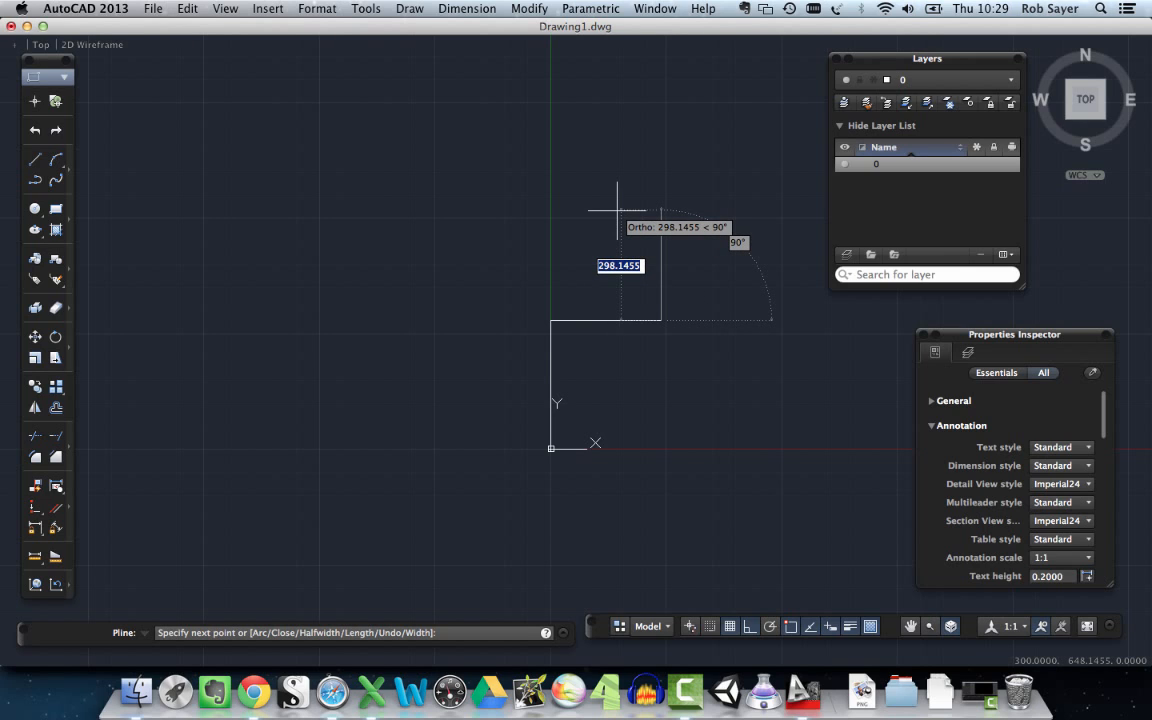
type("250")
key("Return")
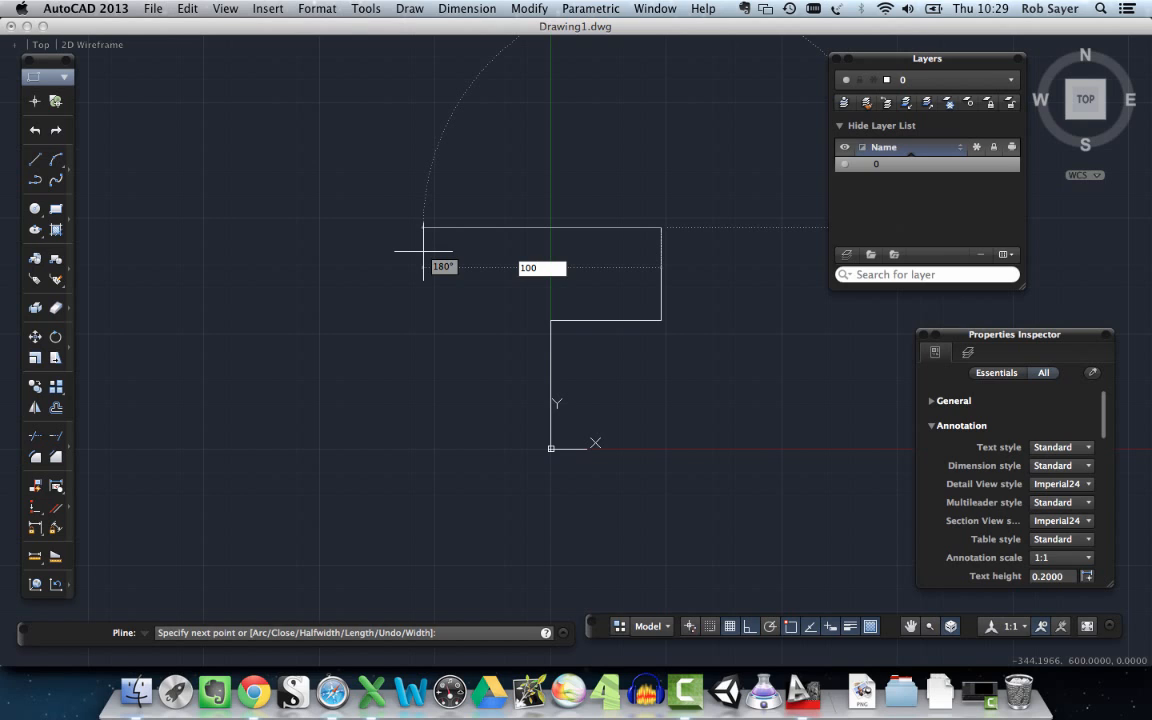
key("Return")
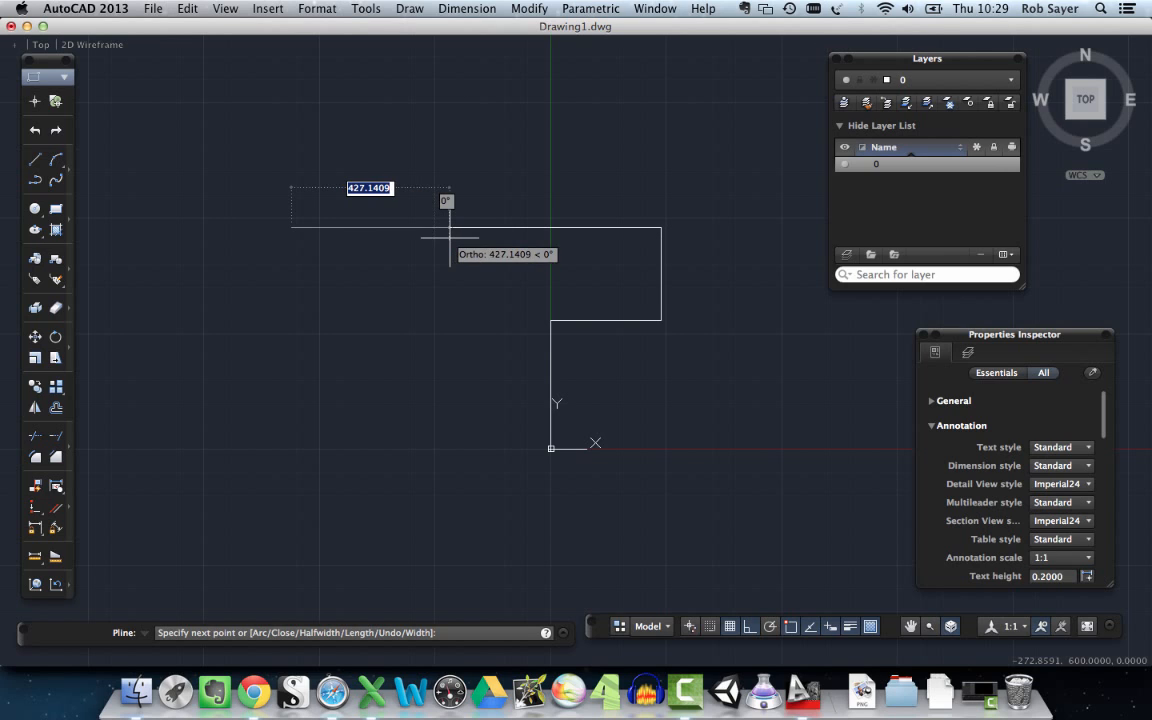
key("Return")
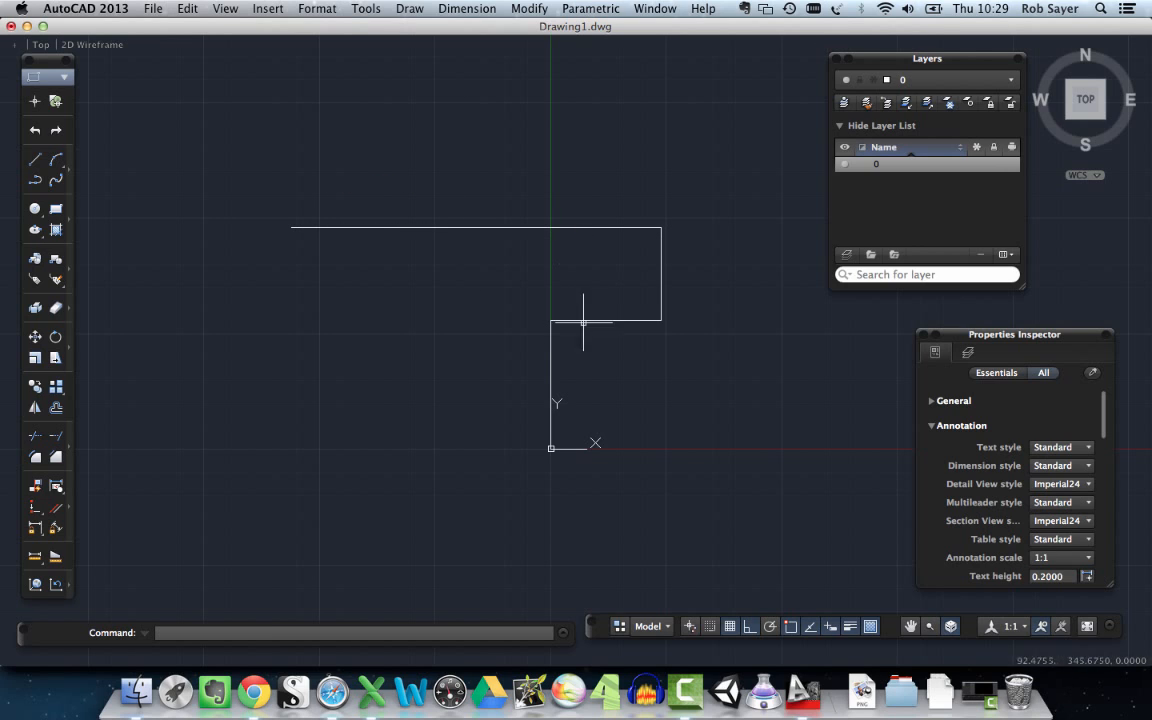
left_click(583, 227)
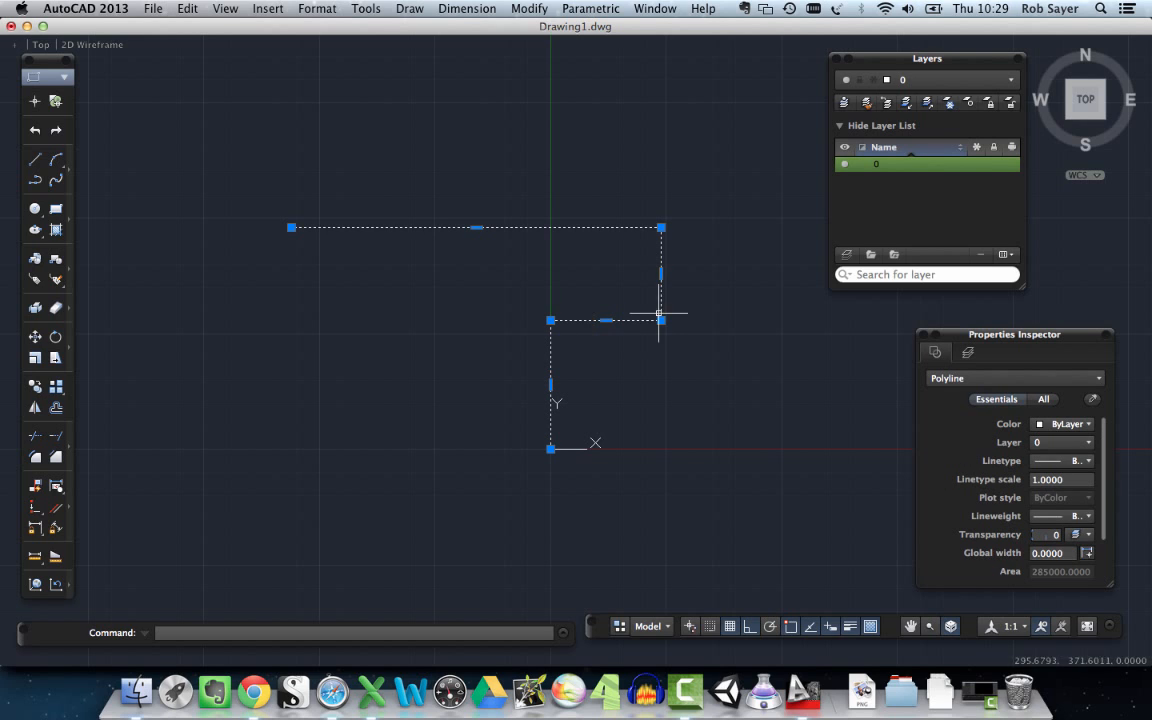